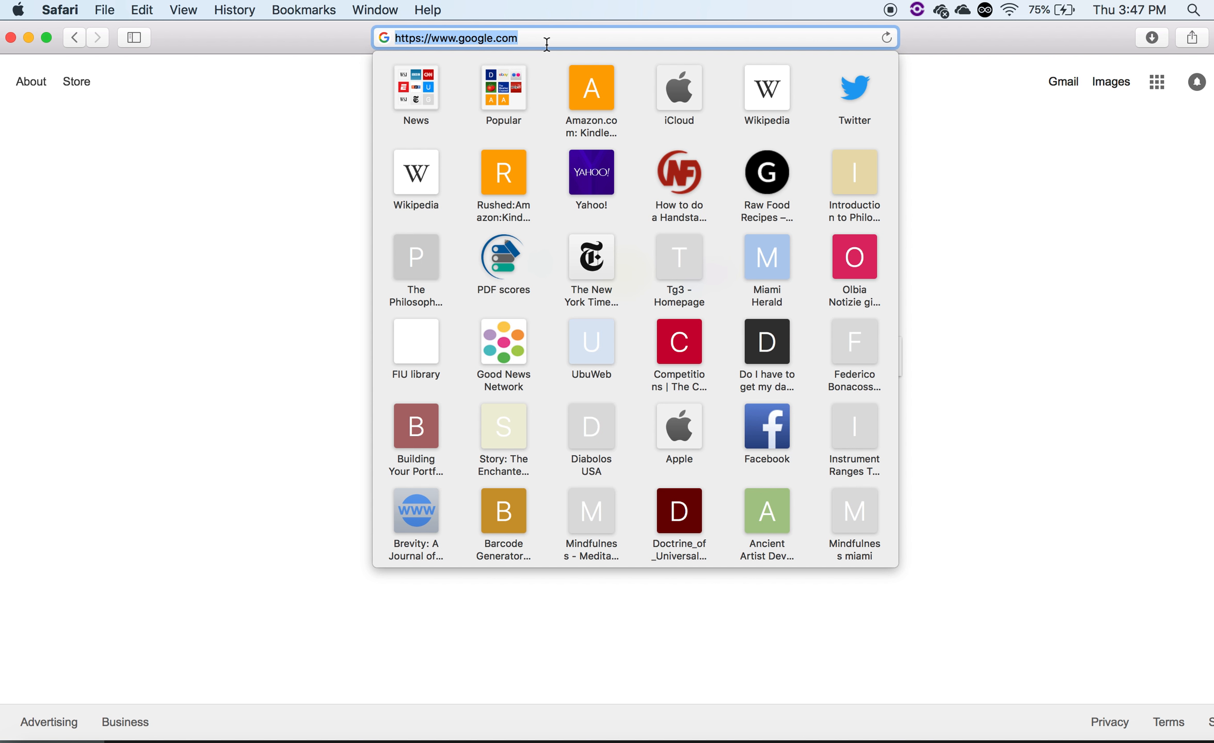
# Open the native-instruments.com website and go to its free products listing.
pyautogui.write('native-instruments')
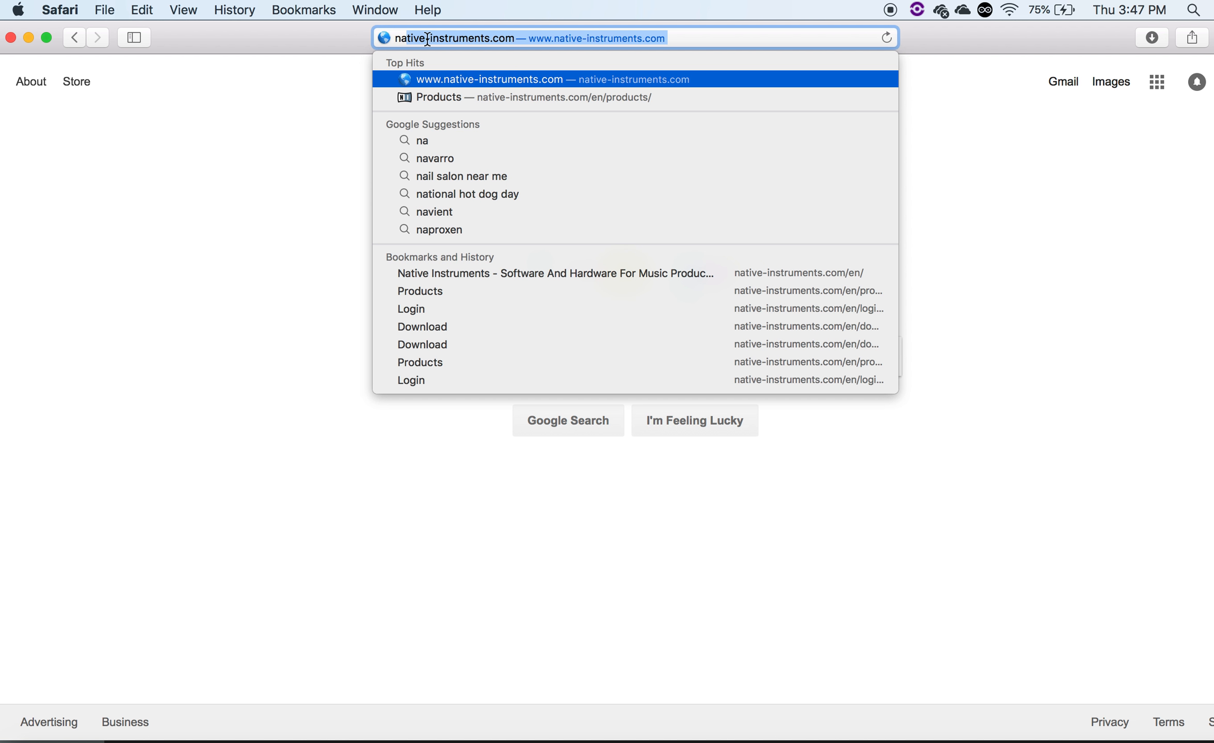
pyautogui.press('Return')
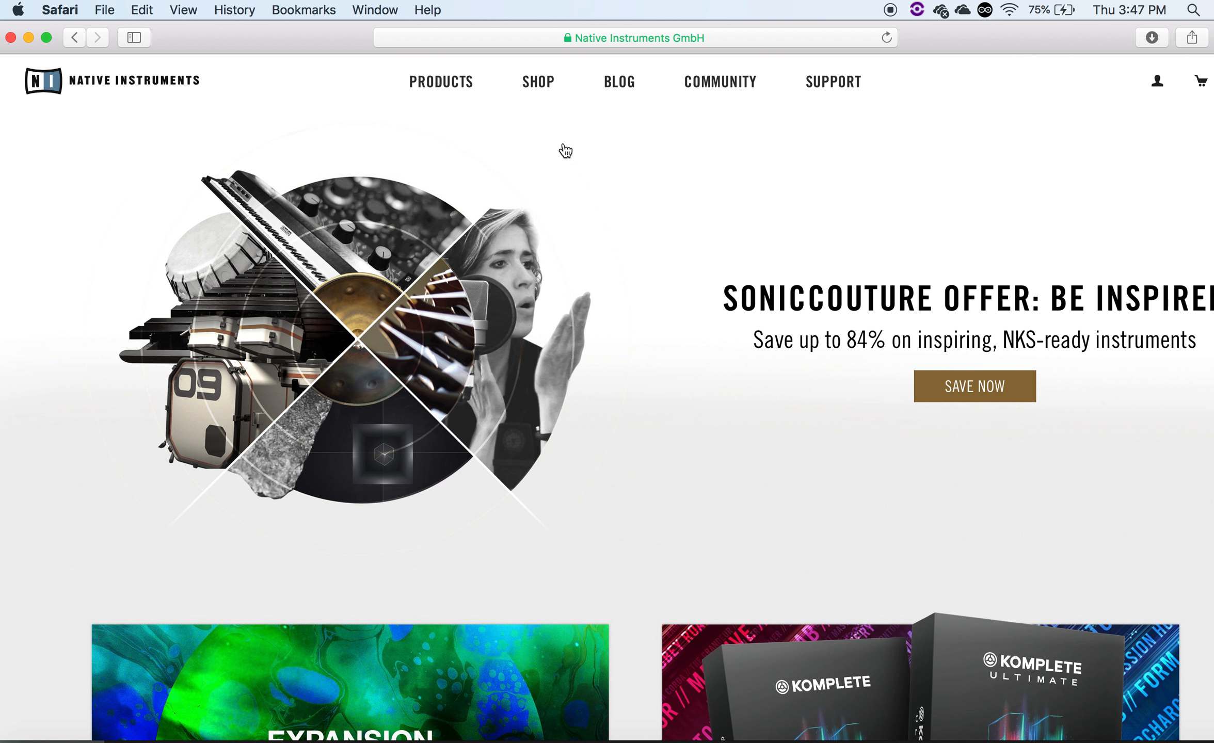
pyautogui.click(457, 83)
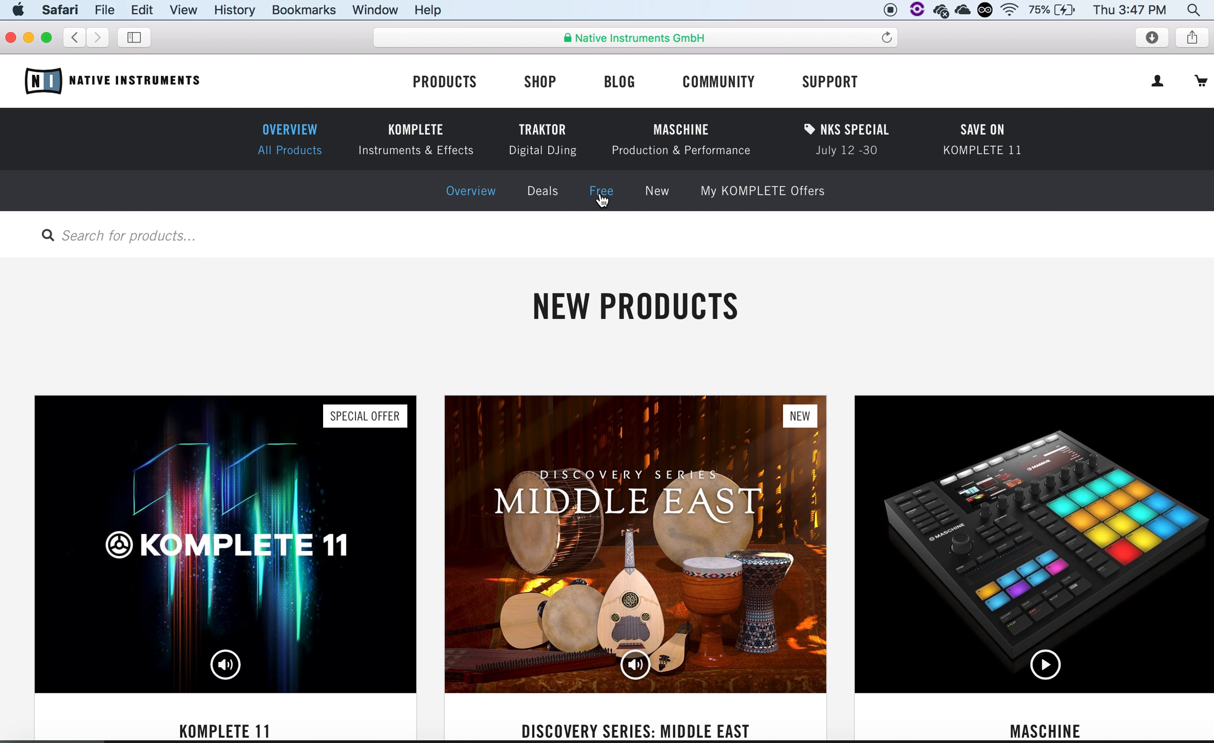
pyautogui.click(601, 198)
# Look through the free products, including Komplete Players, Kontakt 5 Player, Reaktor 6 Player and Native Access.
pyautogui.scroll(-3, 589, 464)
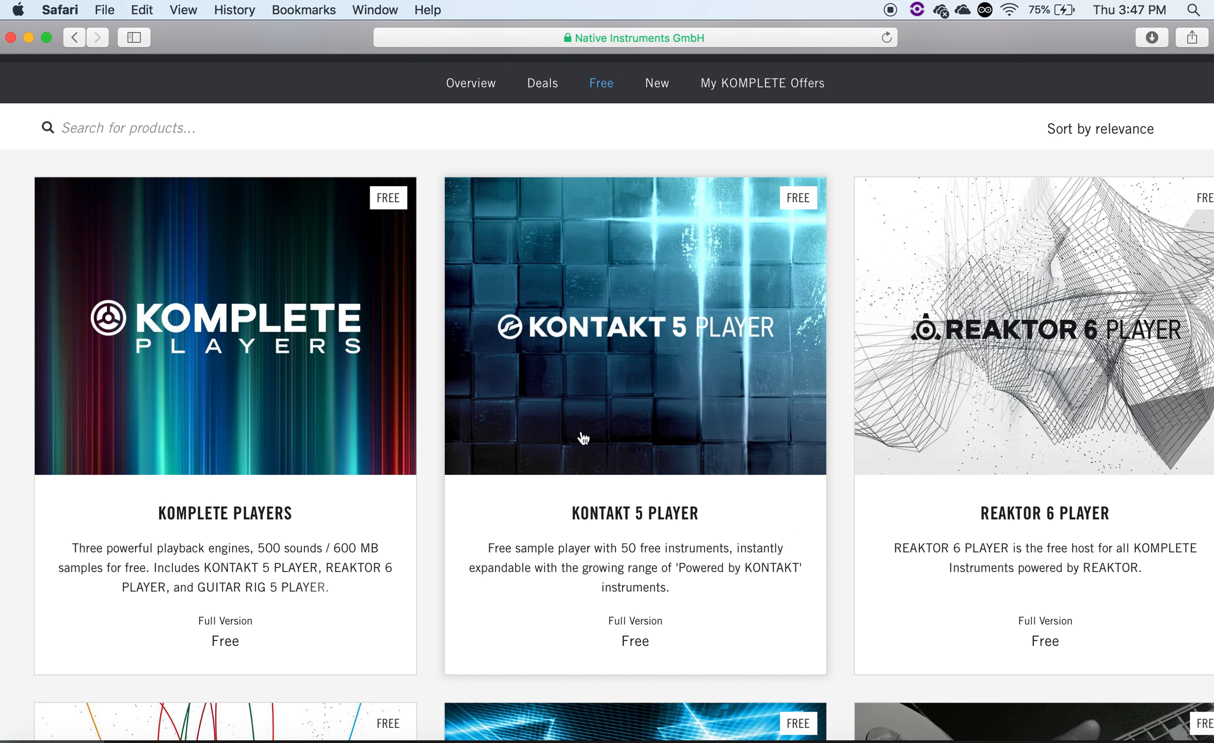
pyautogui.scroll(-2, 691, 418)
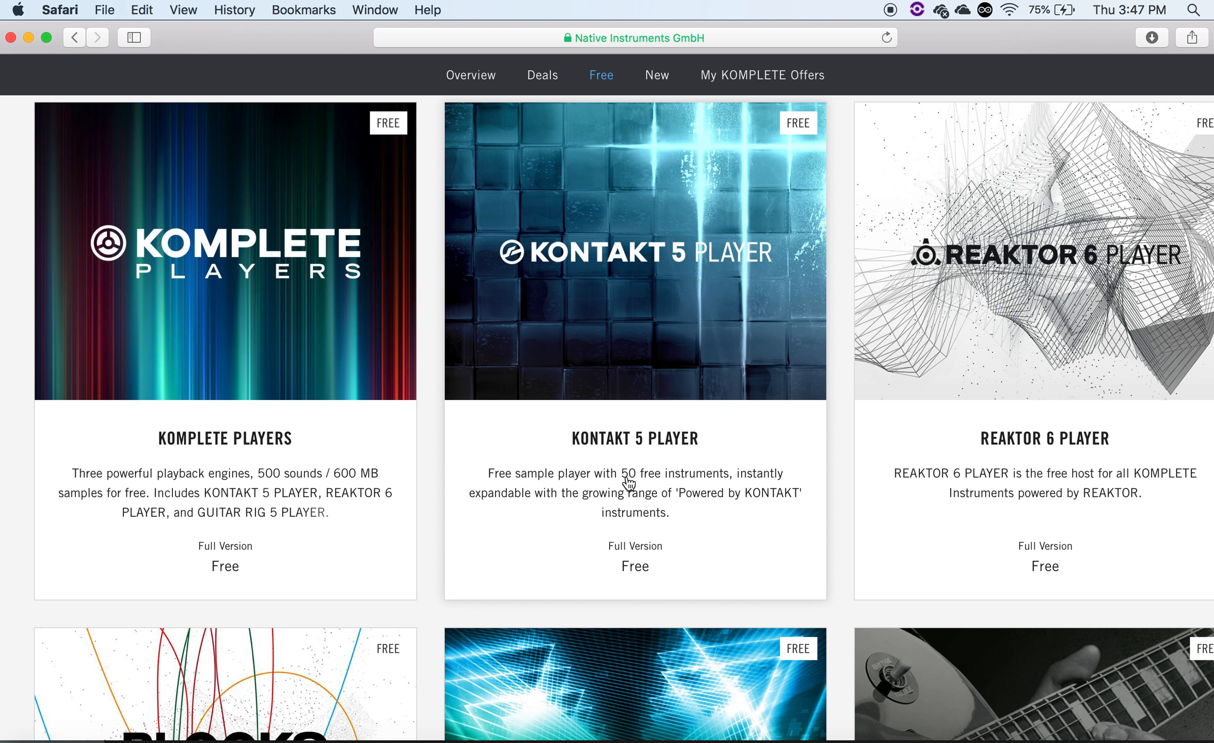
pyautogui.scroll(2, 617, 464)
pyautogui.scroll(-2, 617, 467)
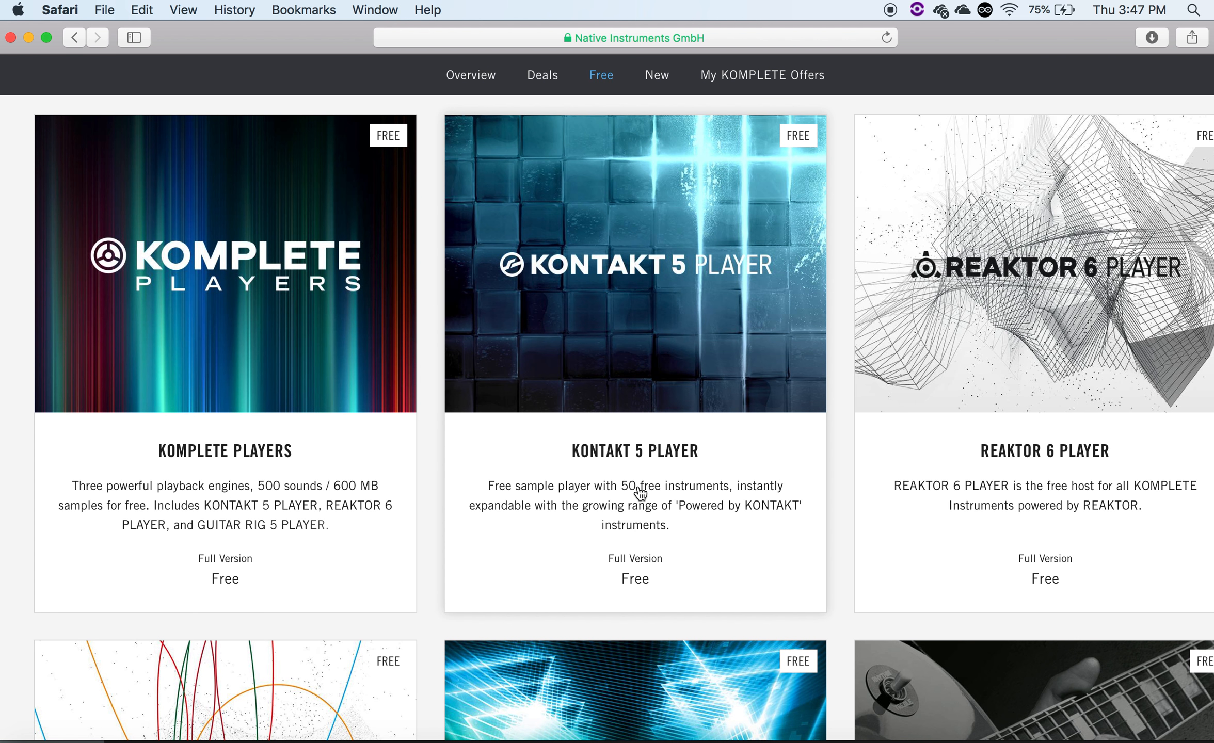
pyautogui.scroll(-2, 640, 493)
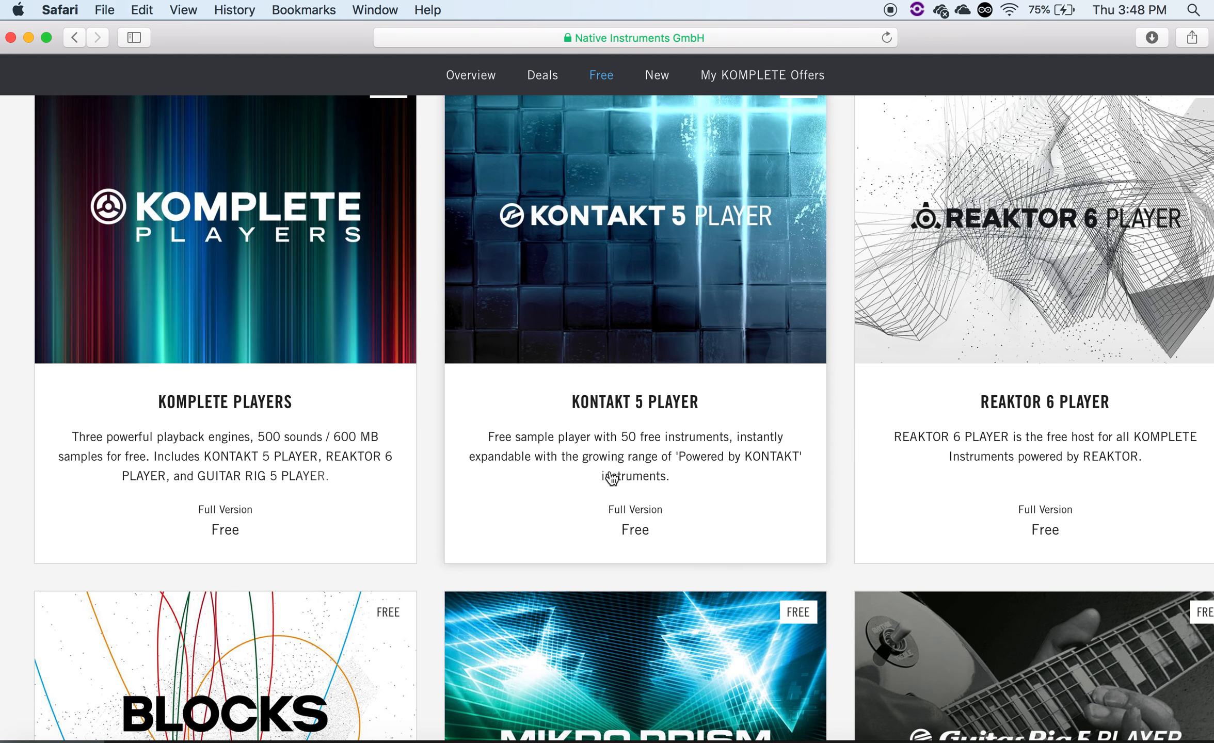
pyautogui.scroll(-12, 611, 477)
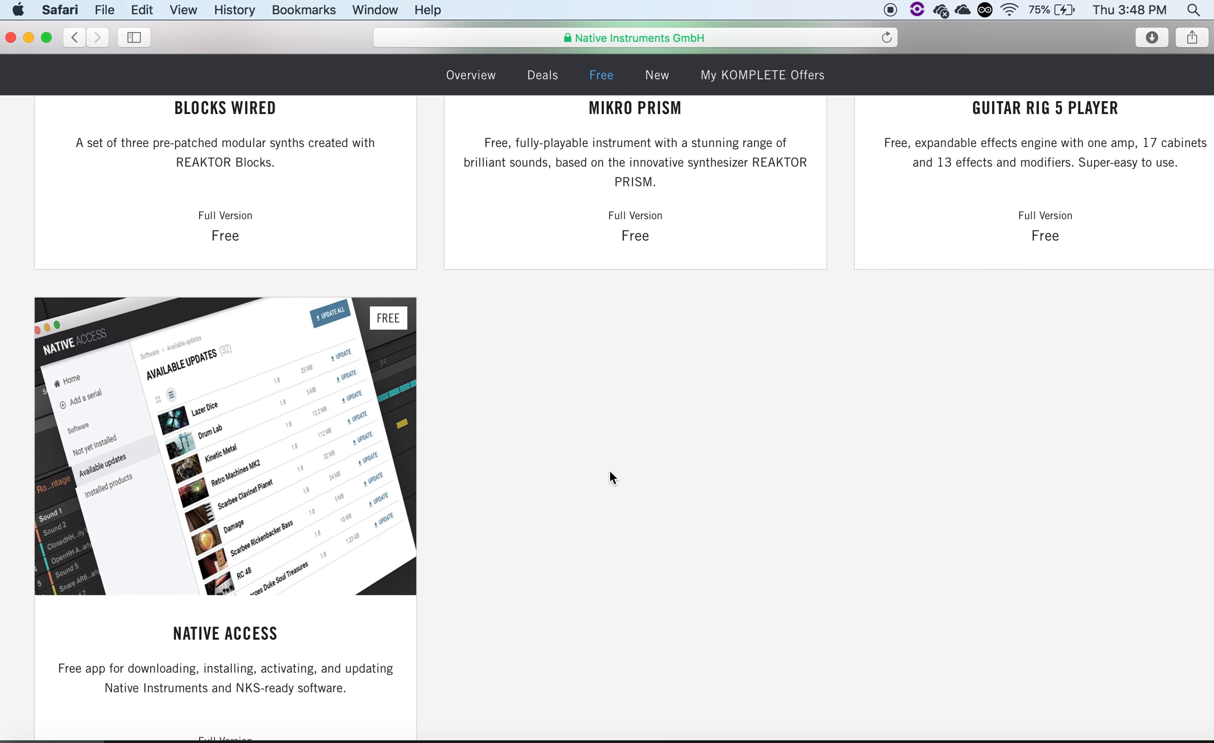
pyautogui.scroll(5, 617, 392)
pyautogui.scroll(-6, 618, 392)
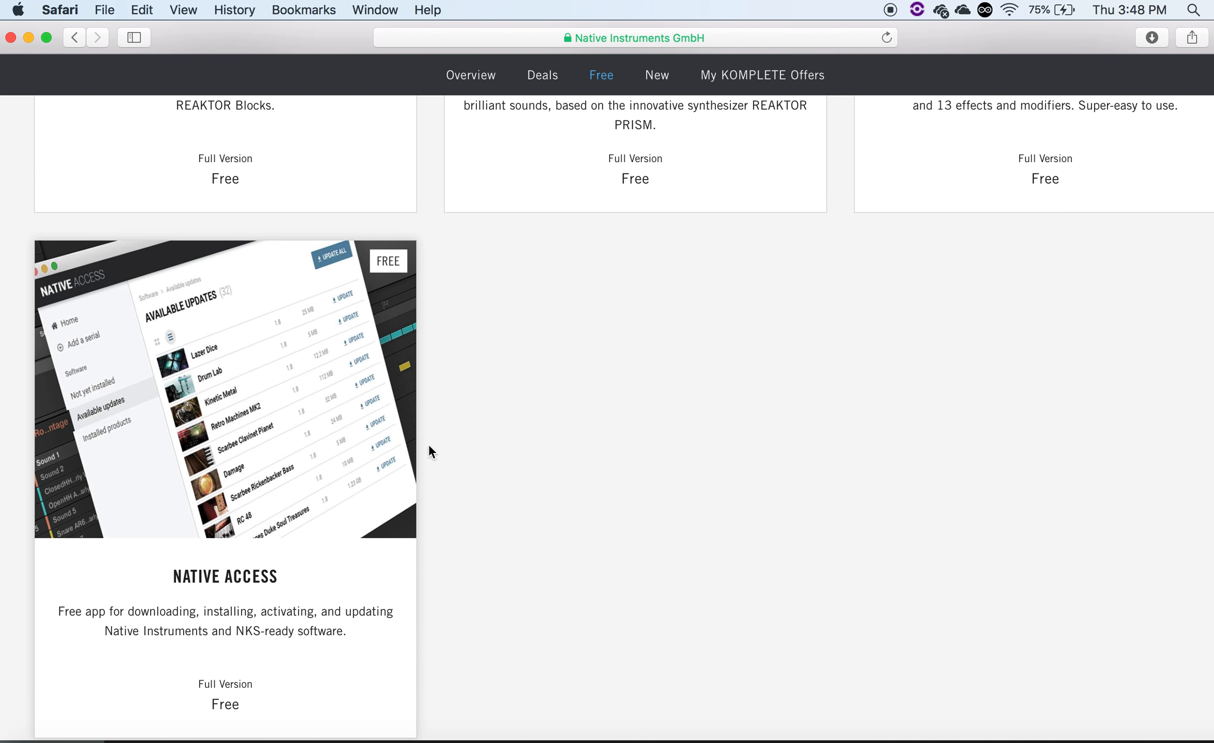
pyautogui.scroll(-1, 549, 442)
pyautogui.scroll(1, 549, 441)
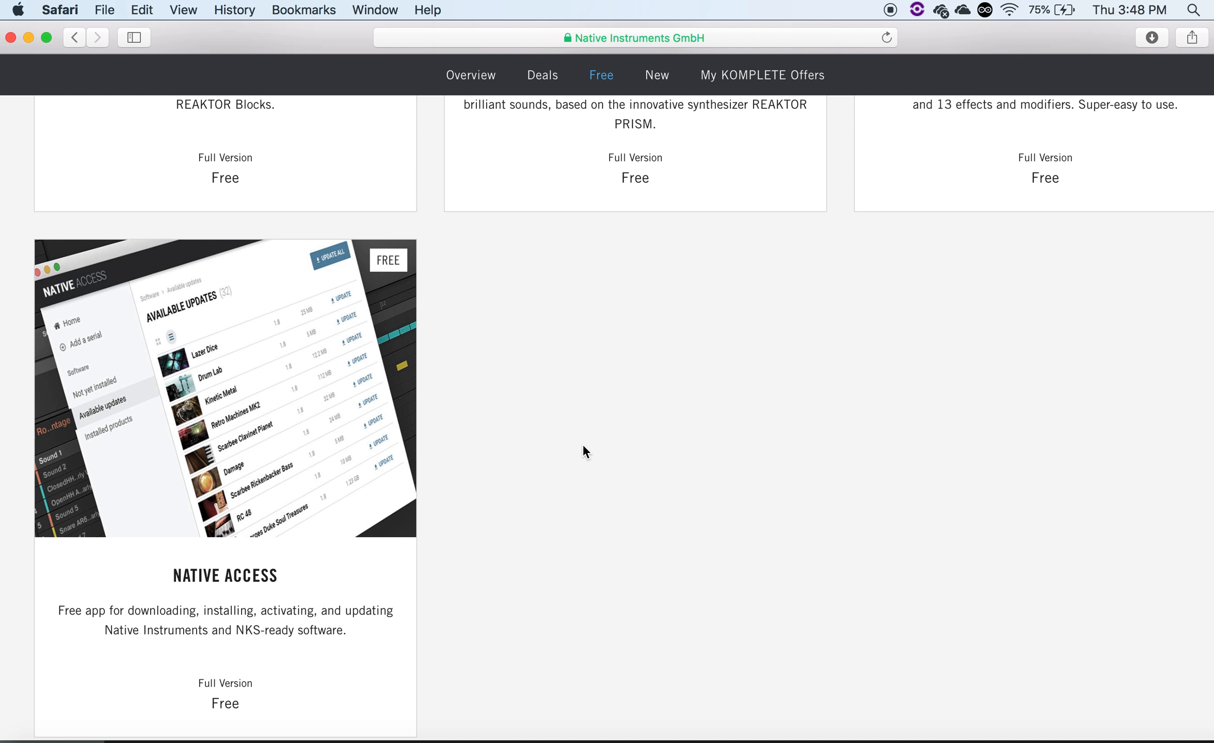
pyautogui.scroll(15, 583, 445)
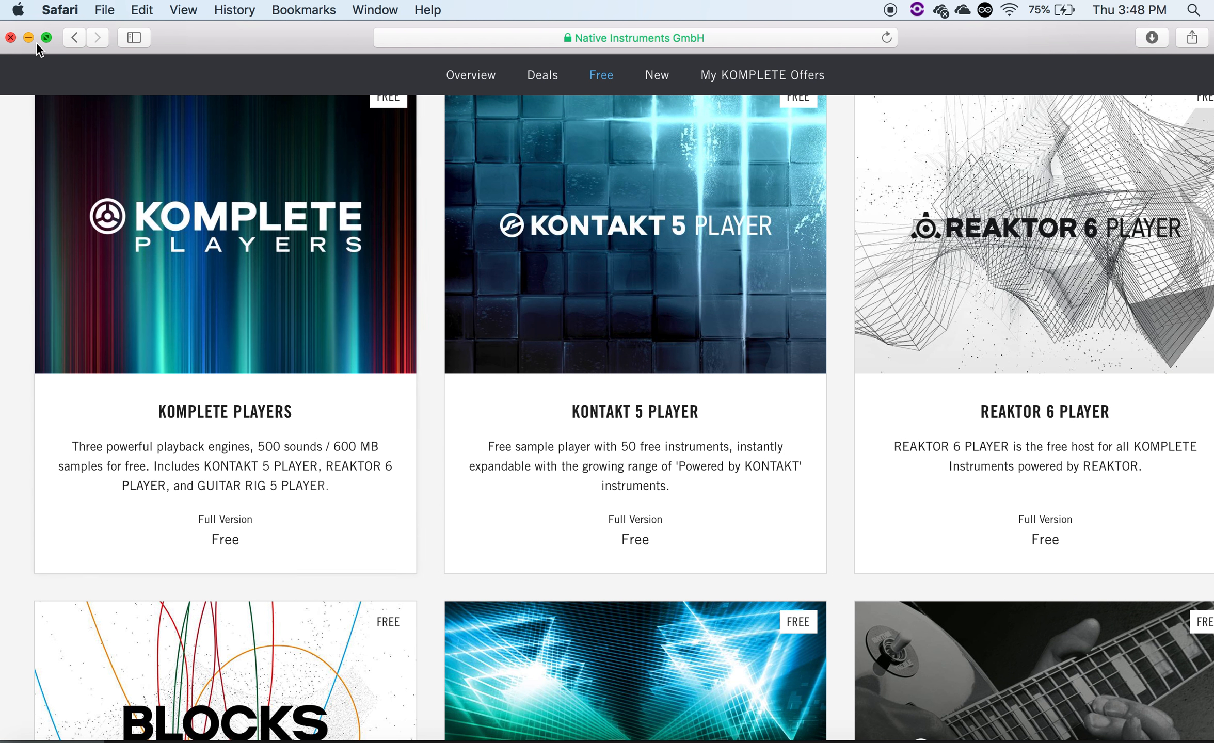
# Close the browser window and, in REAPER, insert AUi: Kontakt 5 (Native Instruments) as a virtual instrument on a new track.
pyautogui.click(10, 38)
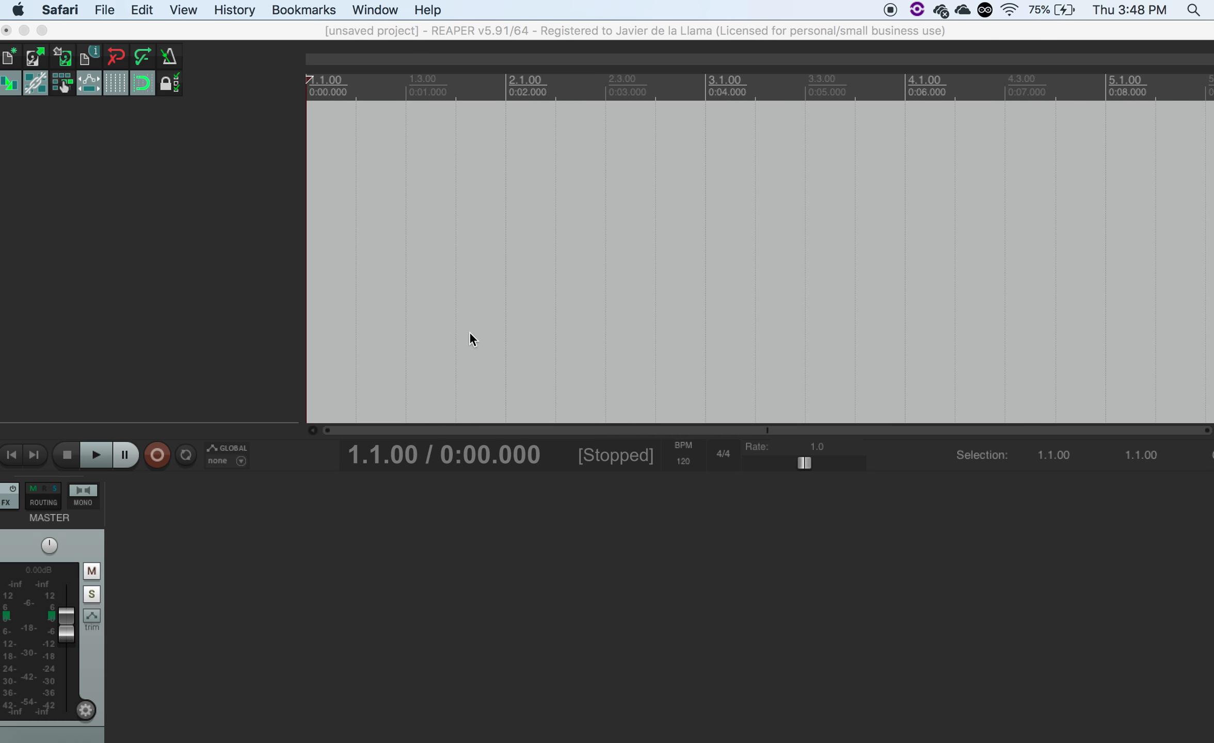
pyautogui.click(252, 229)
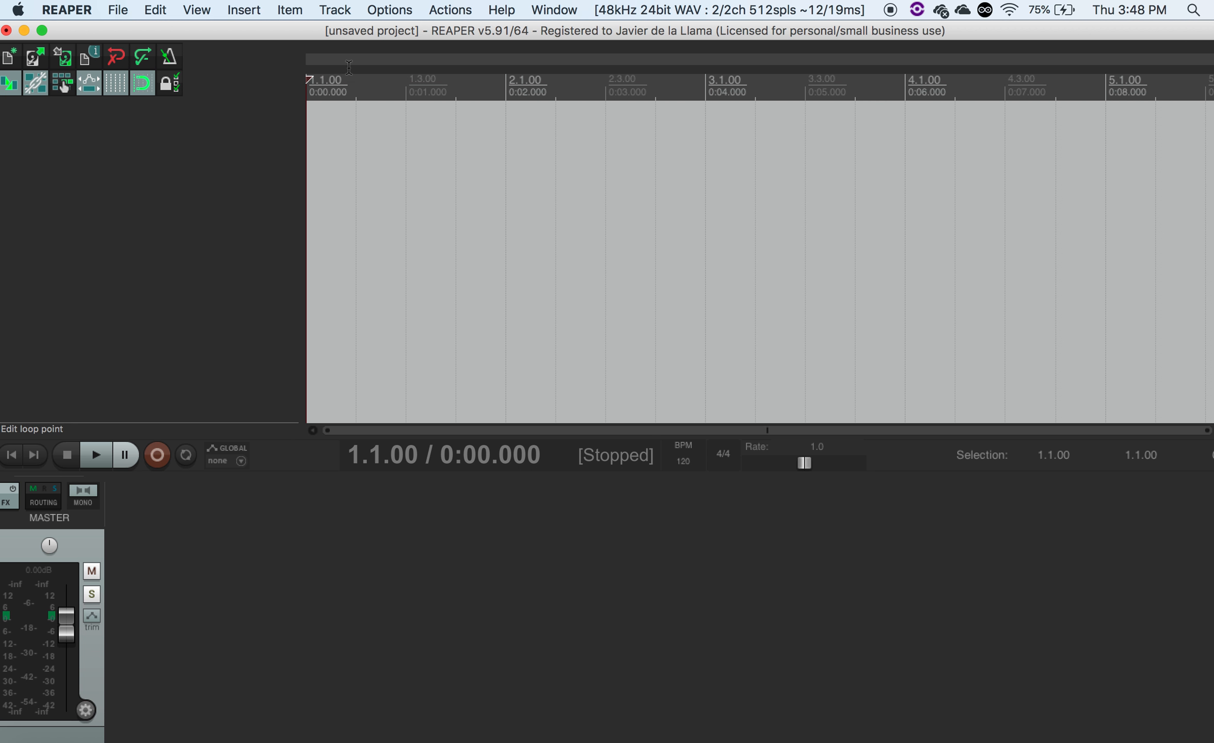
pyautogui.click(301, 10)
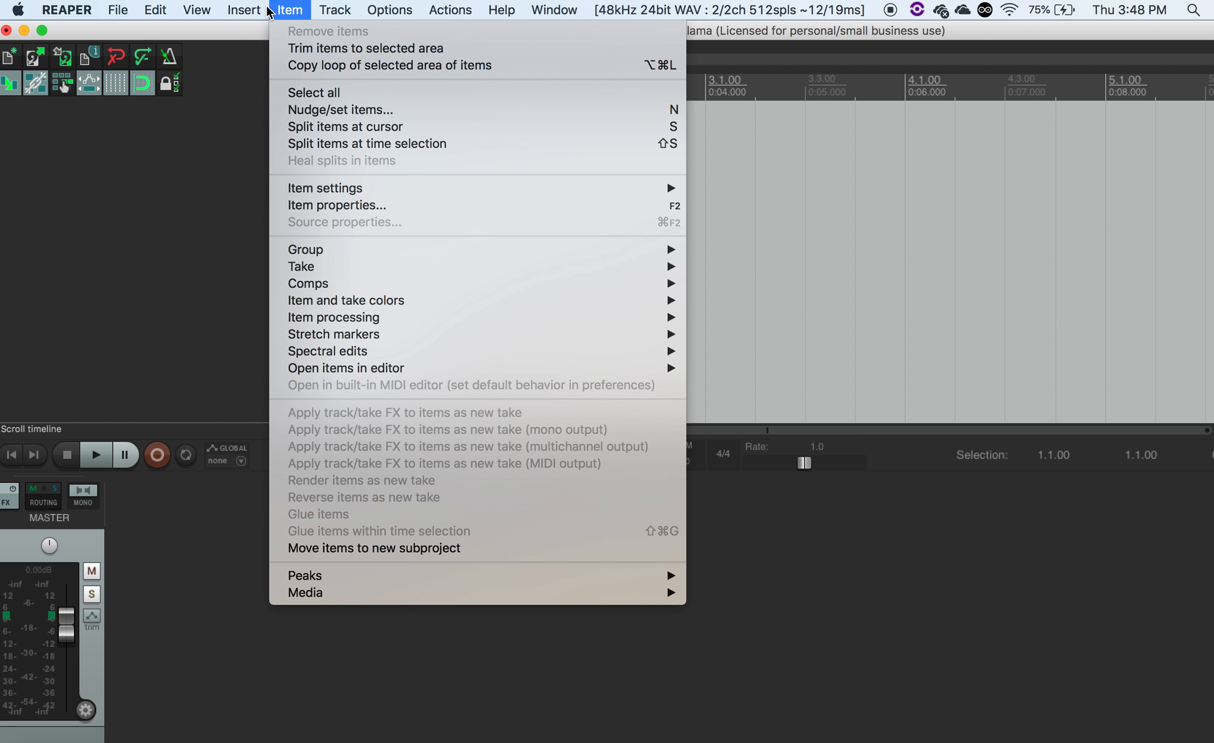
pyautogui.moveTo(253, 12)
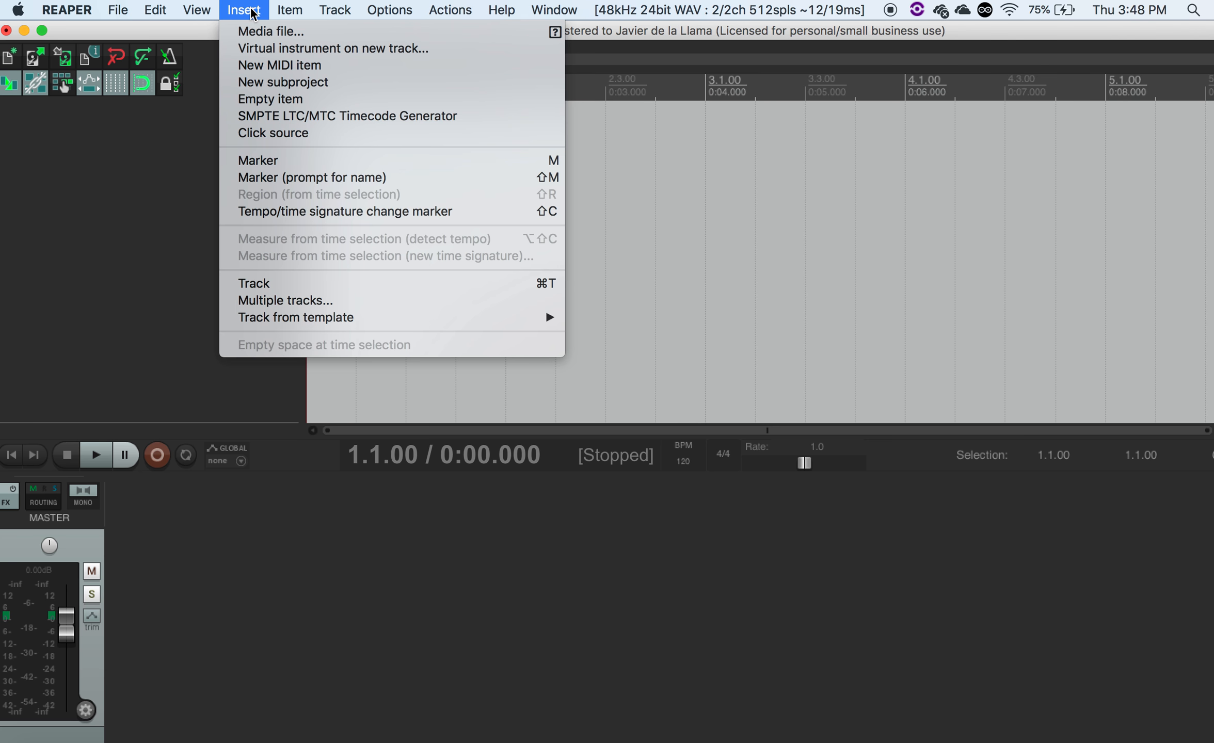
pyautogui.click(255, 48)
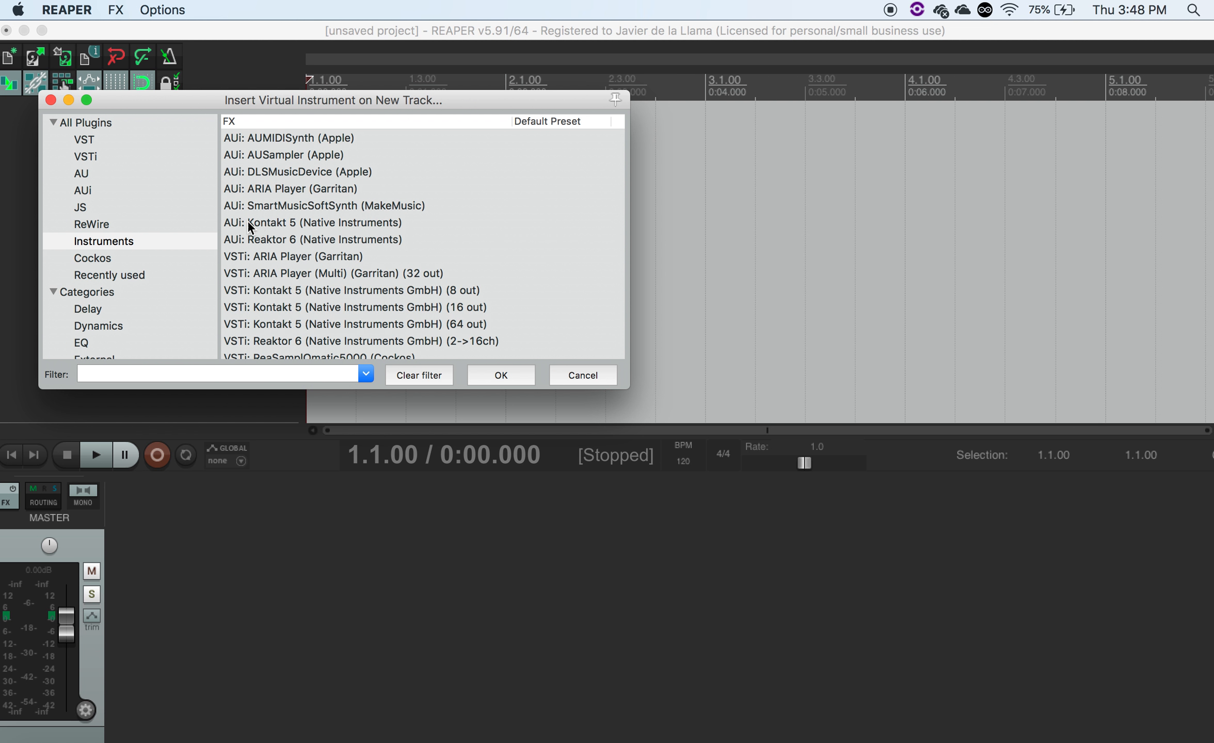
pyautogui.click(285, 219)
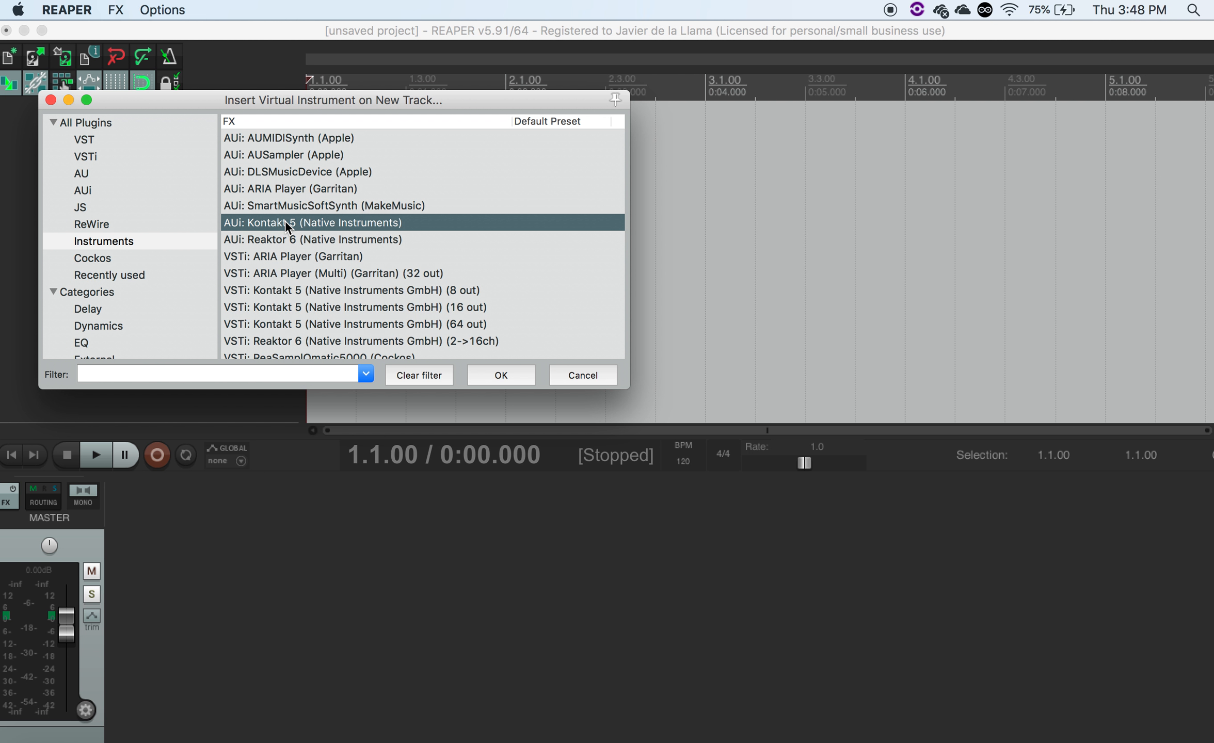
pyautogui.click(499, 377)
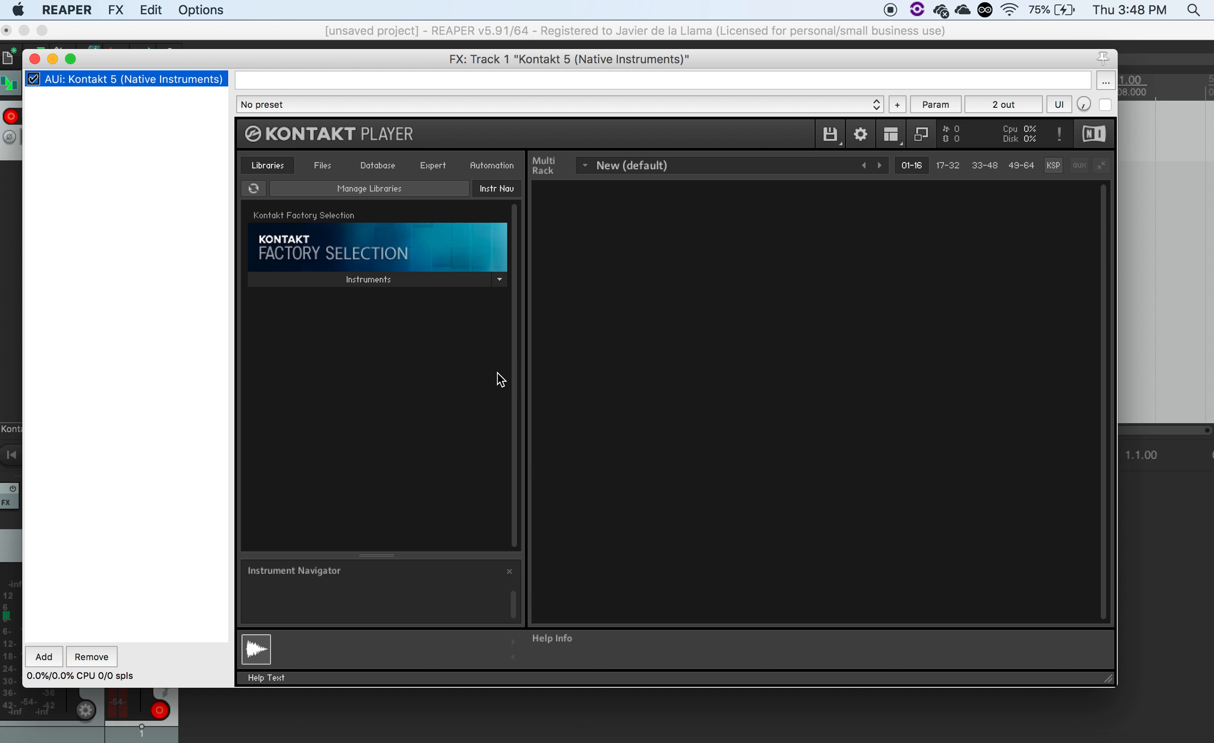
# Load Jazz Organ.nki from the Band folder of the Kontakt Factory Selection instruments.
pyautogui.click(379, 282)
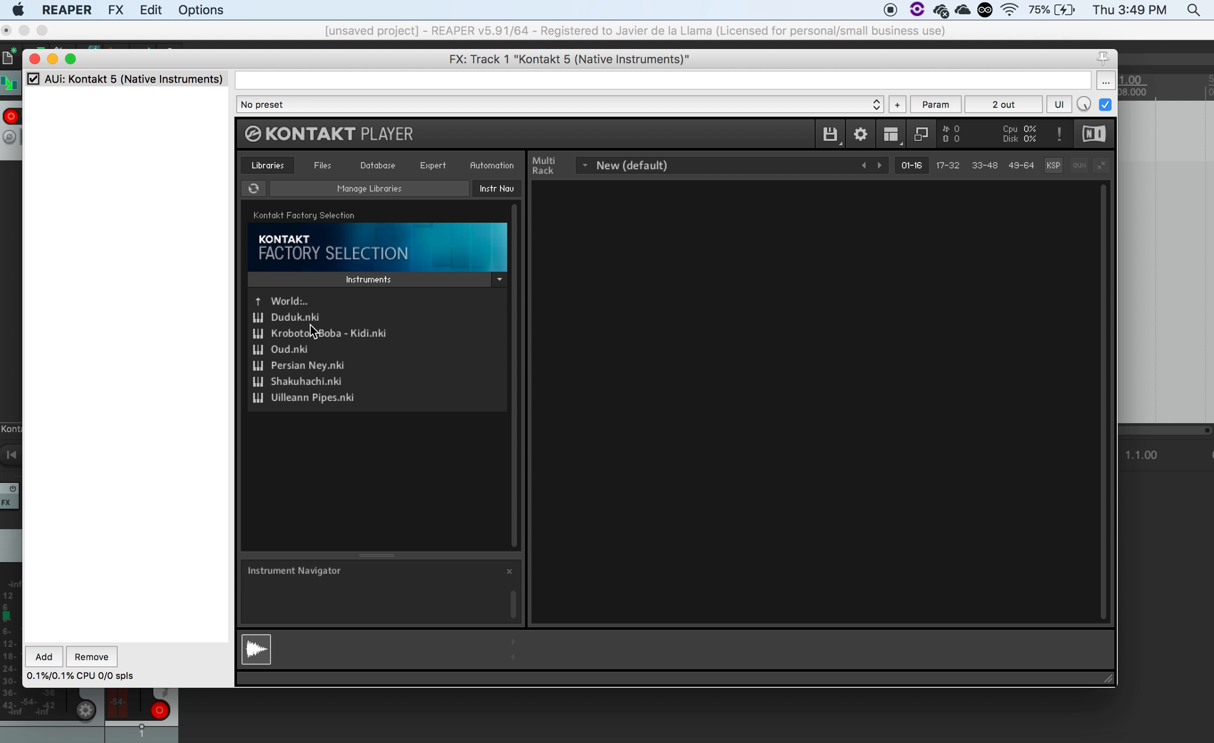
pyautogui.click(286, 301)
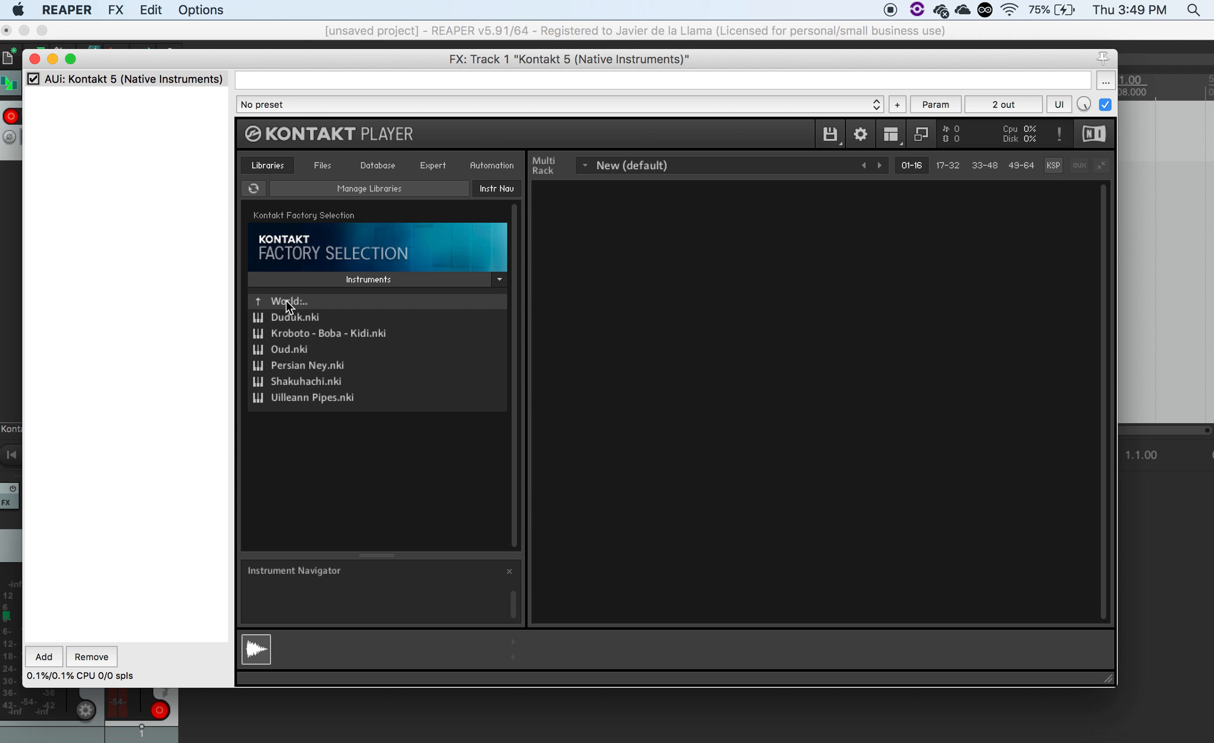
pyautogui.doubleClick(258, 303)
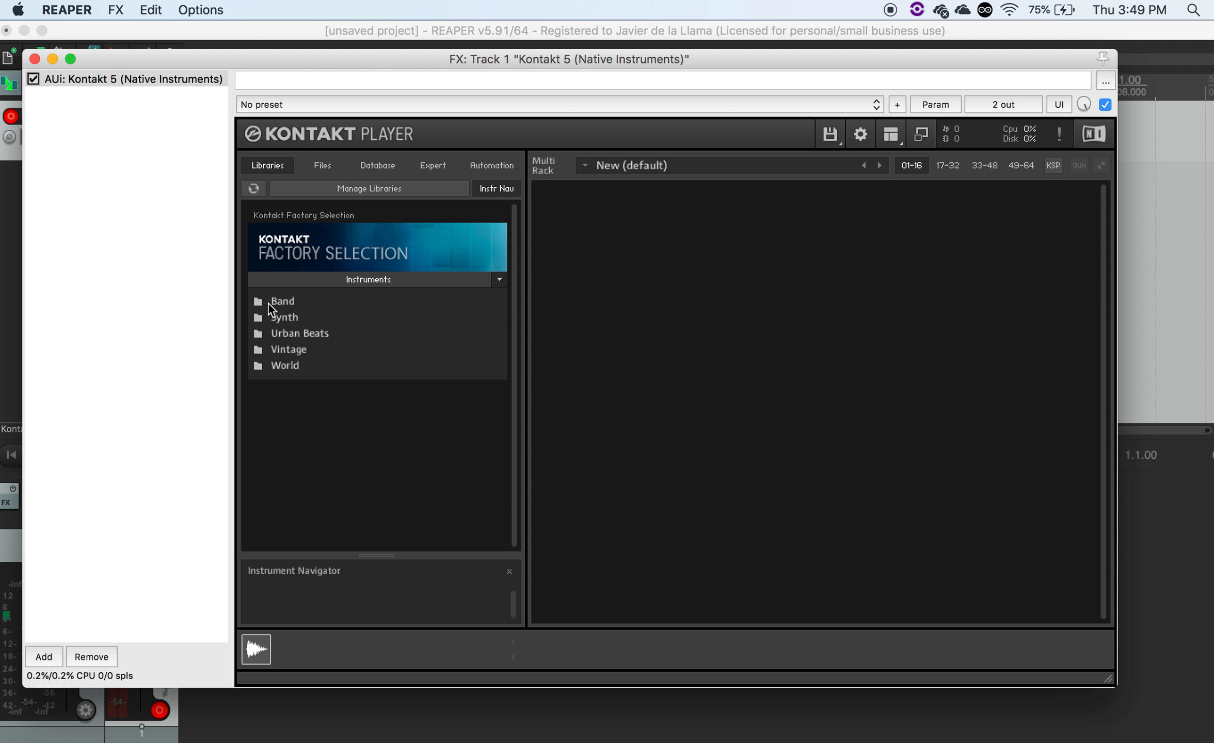
pyautogui.doubleClick(271, 303)
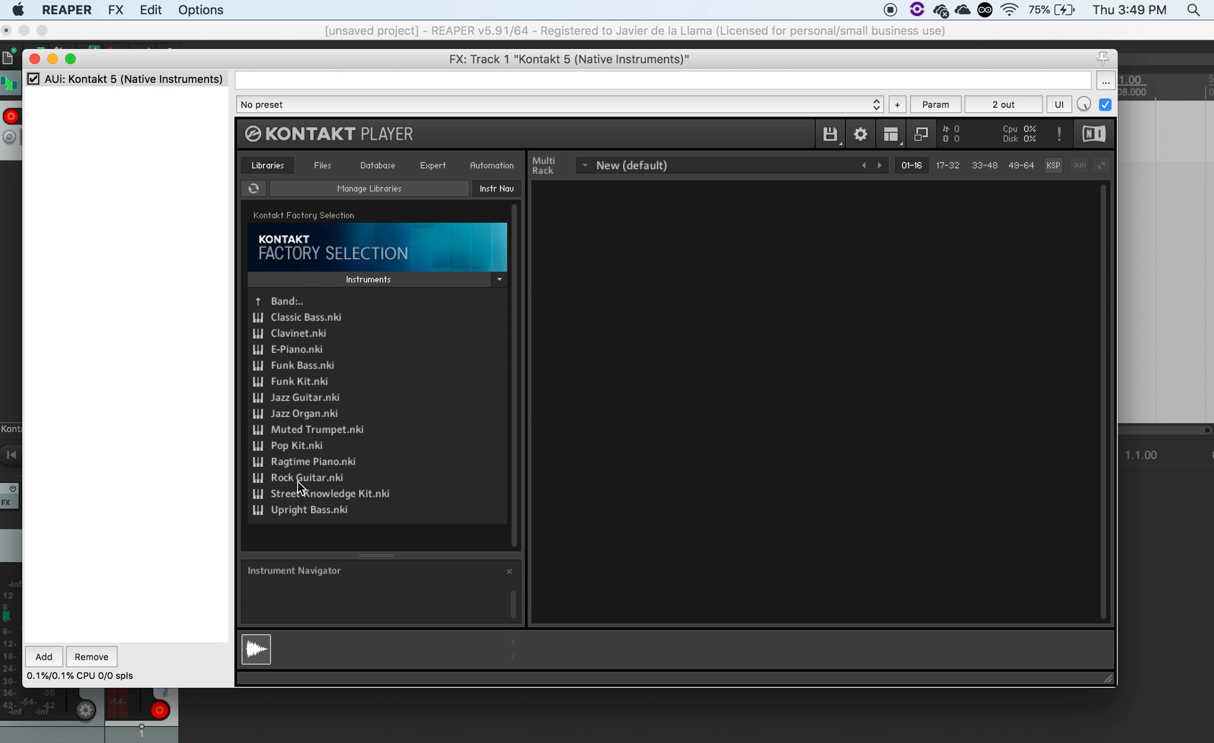
pyautogui.doubleClick(284, 416)
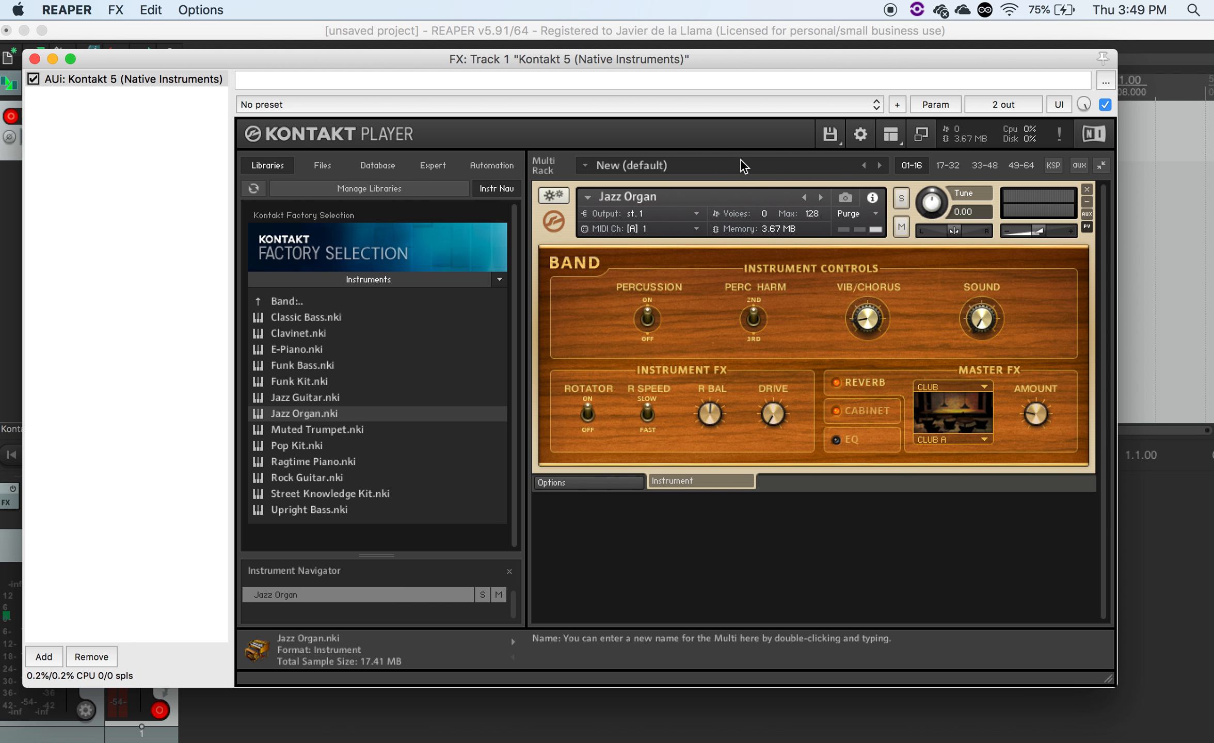
# Move the Kontakt window aside to uncover the track controls and open the Virtual MIDI Keyboard.
pyautogui.moveTo(704, 56); pyautogui.dragTo(857, 37)
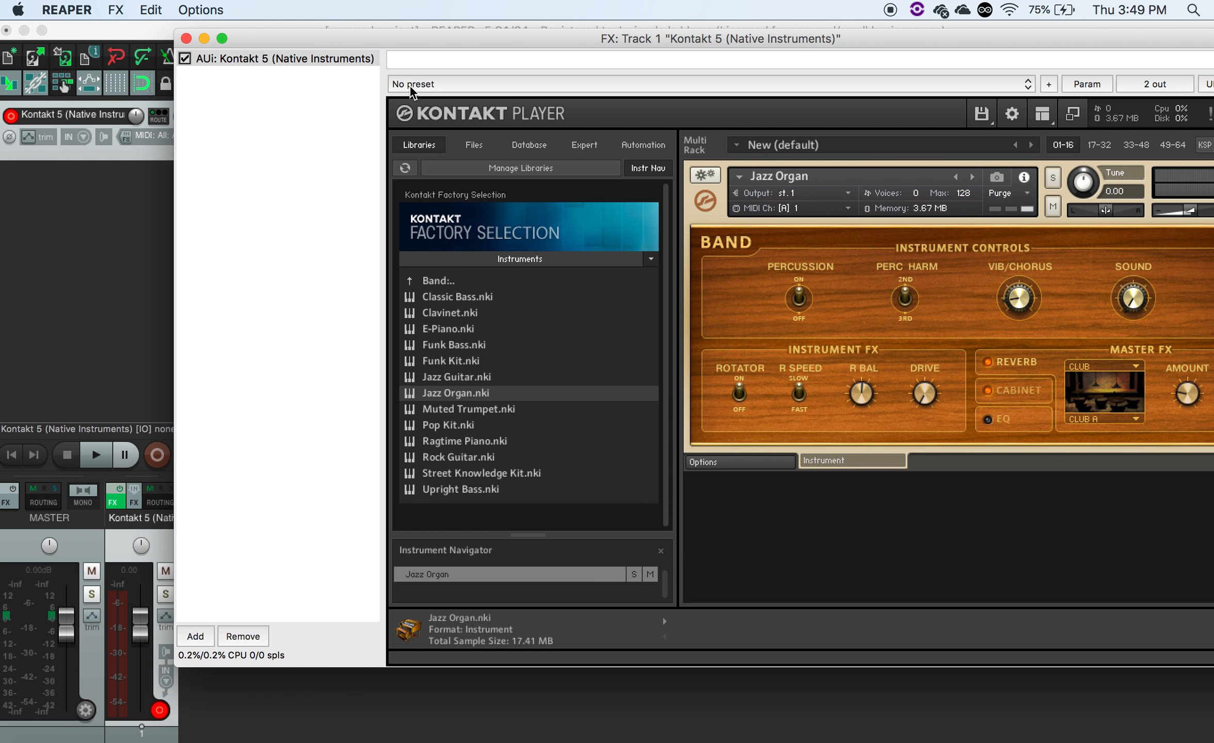
pyautogui.click(161, 29)
pyautogui.click(148, 6)
pyautogui.moveTo(197, 7)
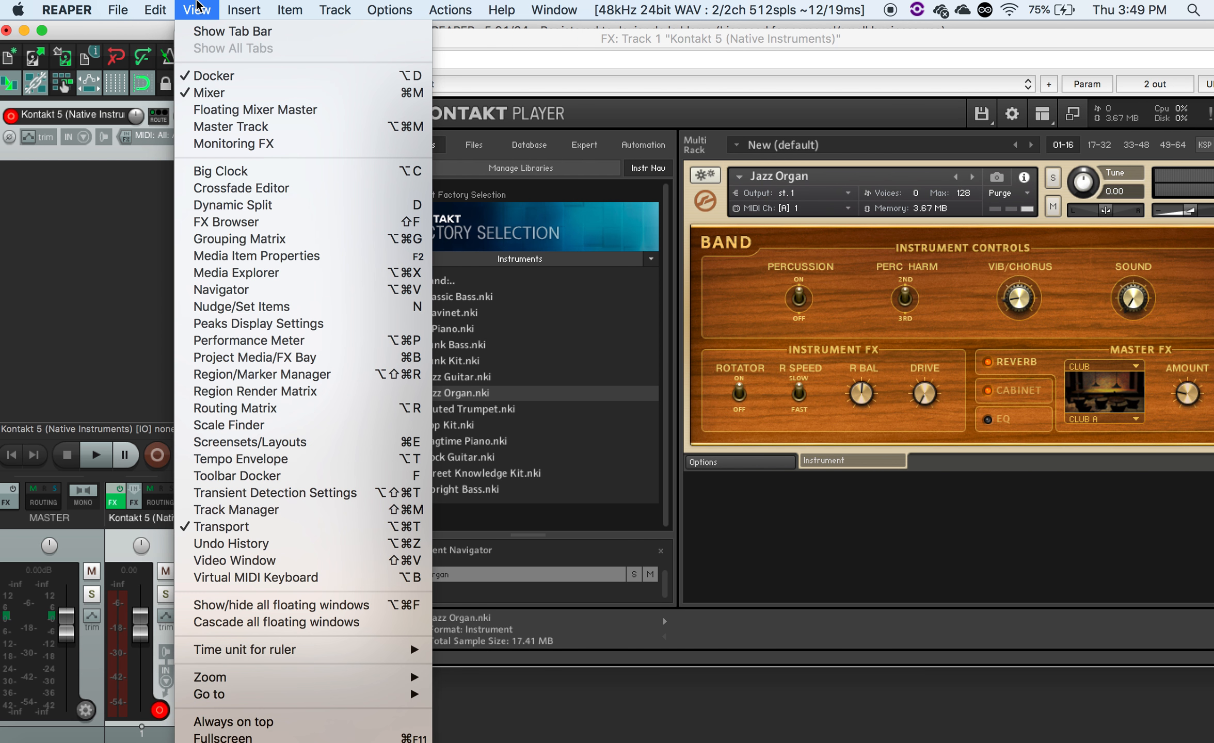
pyautogui.click(252, 578)
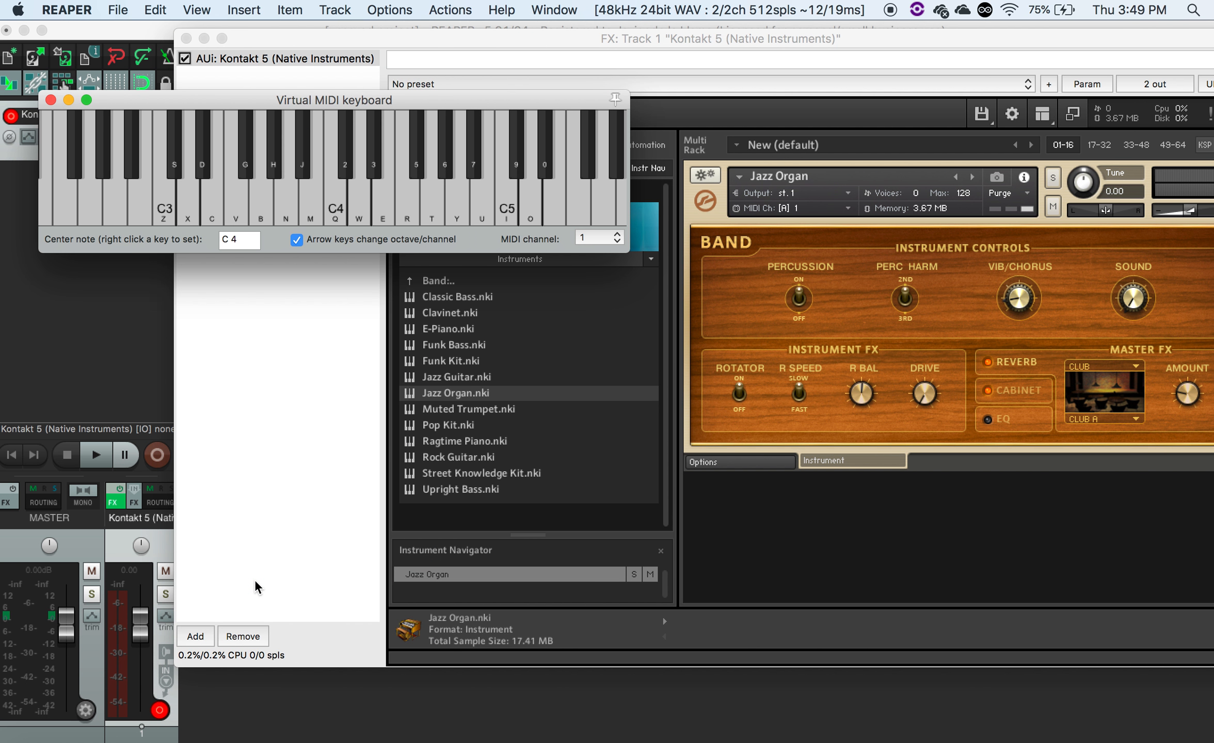
# Test the Jazz Organ with the Virtual MIDI Keyboard, and close the keyboard and the Kontakt window.
pyautogui.click(330, 196)
pyautogui.moveTo(324, 99); pyautogui.dragTo(285, 174)
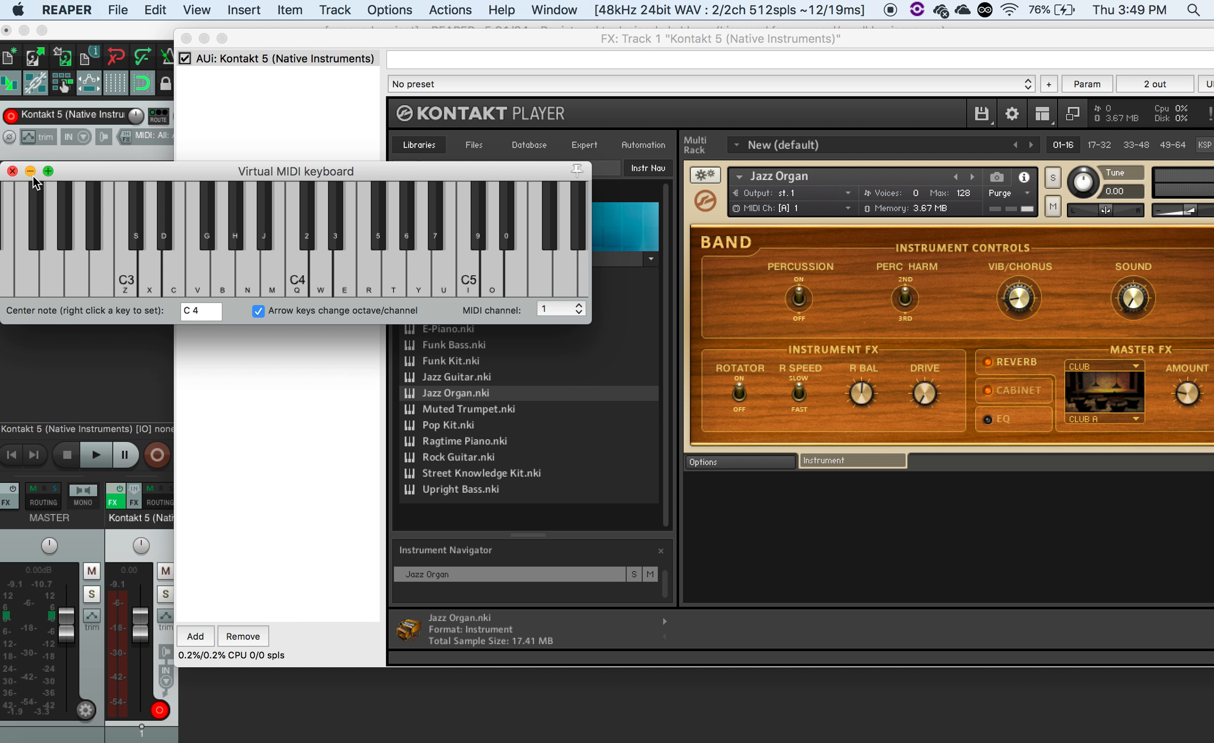
pyautogui.click(13, 172)
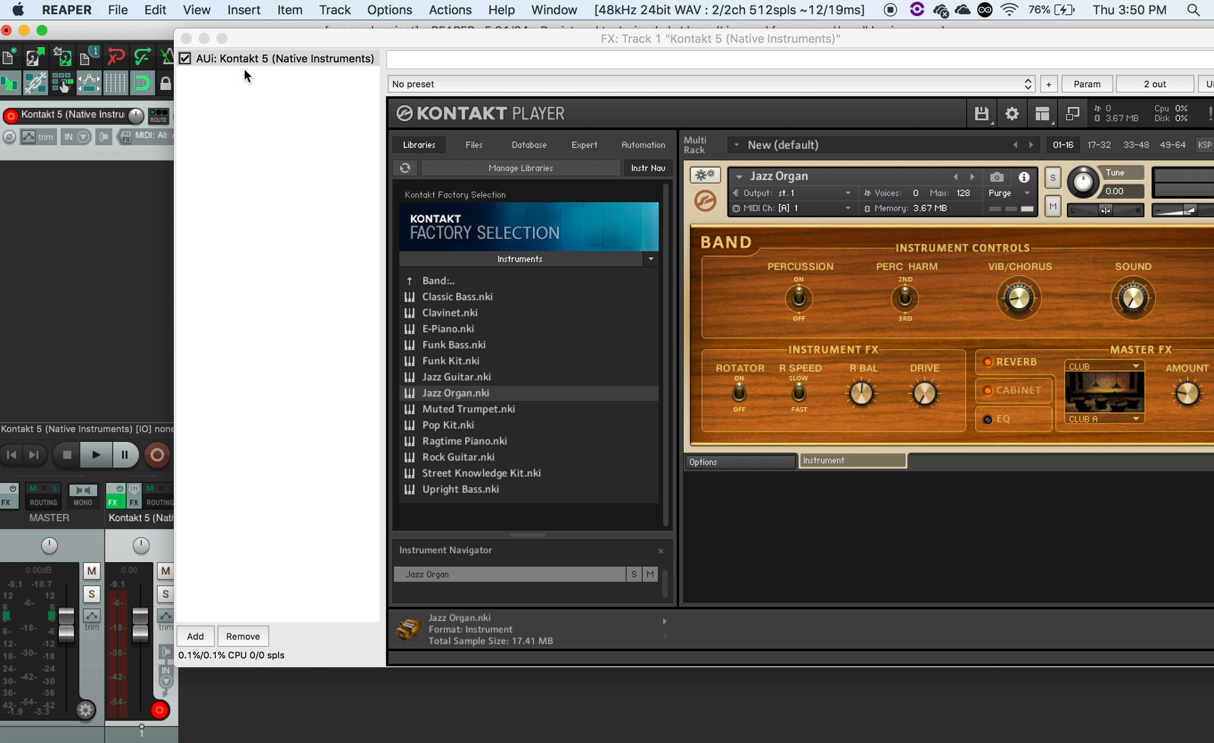
pyautogui.click(187, 38)
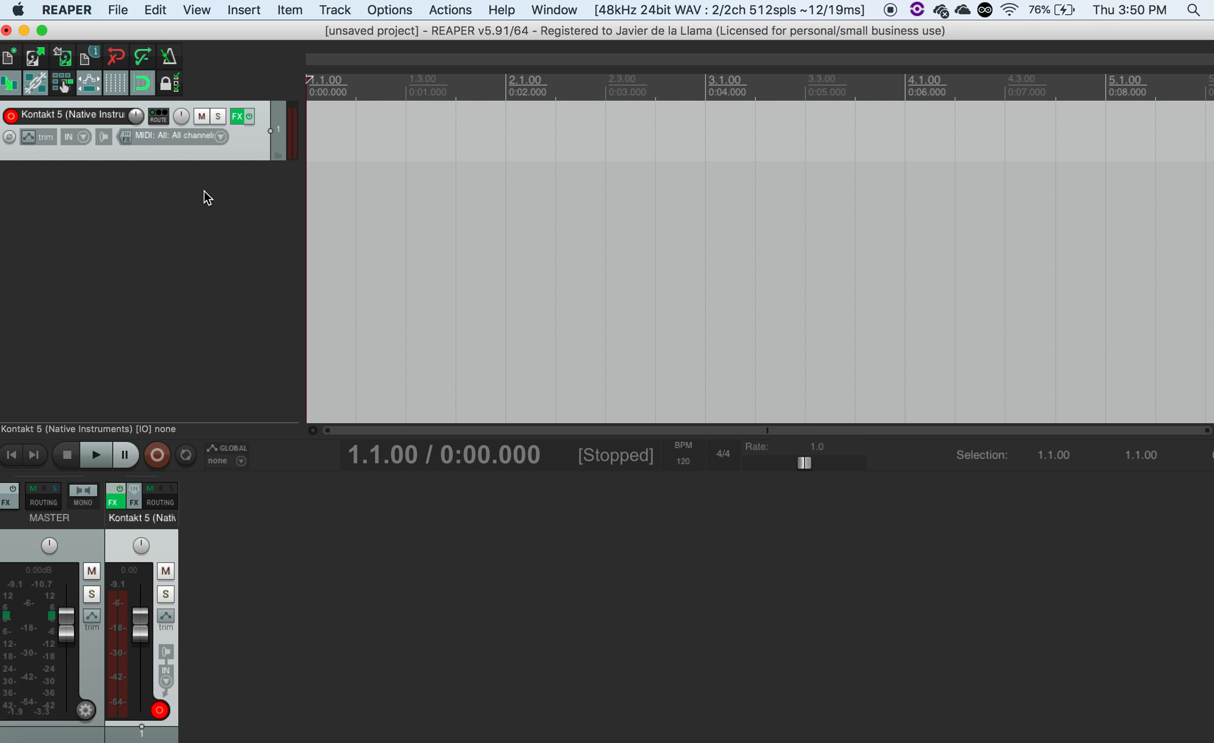
# Disarm recording on the Kontakt 5 track and delete the track.
pyautogui.click(11, 118)
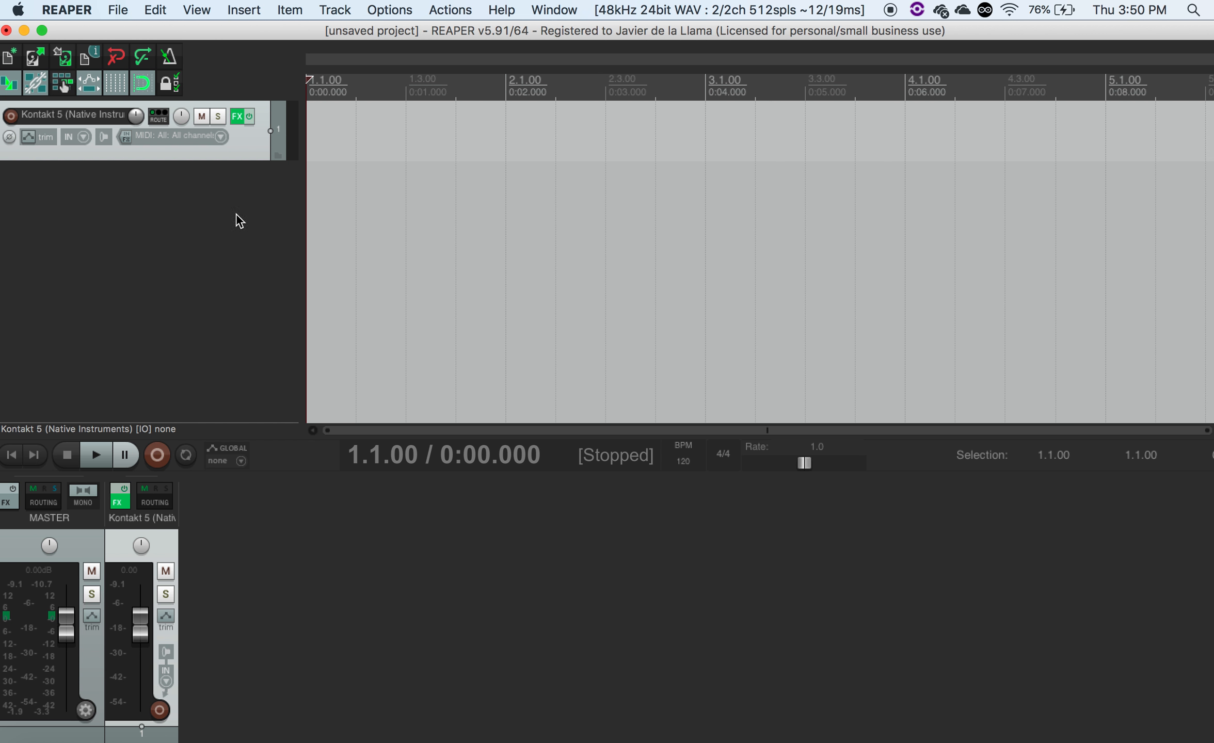
pyautogui.click(255, 187)
pyautogui.click(262, 142)
pyautogui.press('Delete')
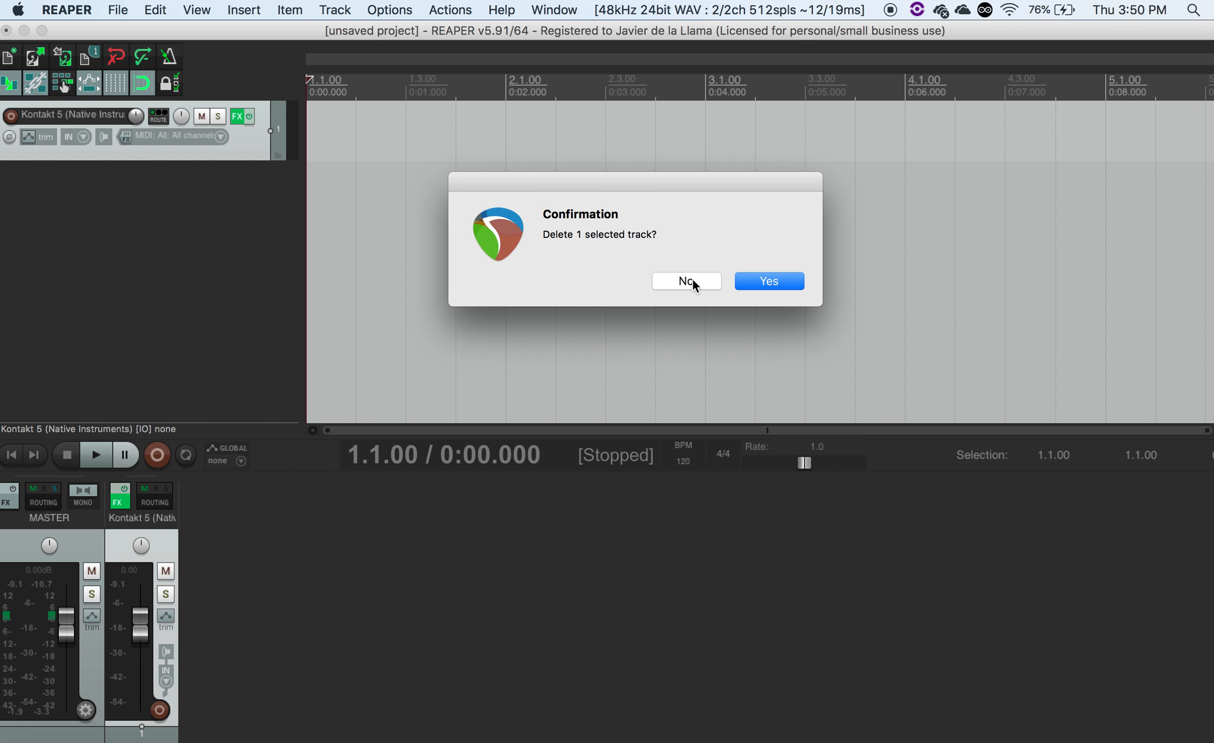
# Insert VSTi: ARIA Player (Garritan) as a virtual instrument on a new track.
pyautogui.click(336, 9)
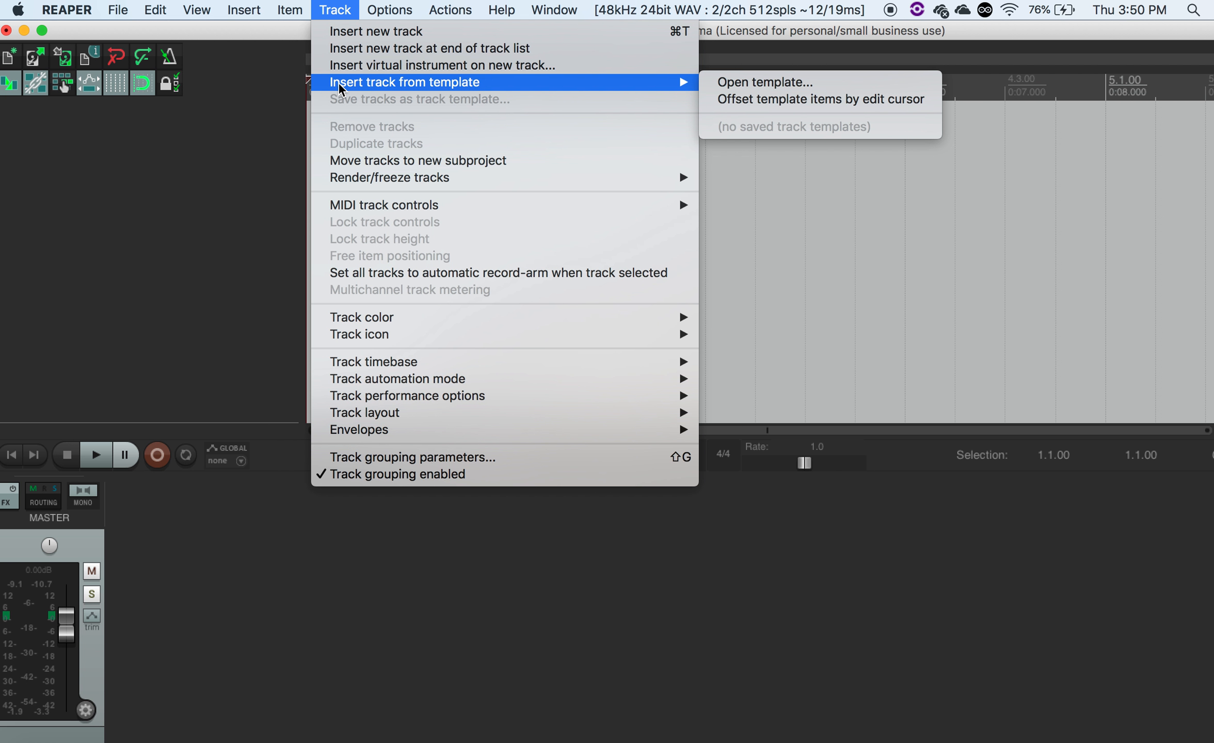
pyautogui.click(368, 70)
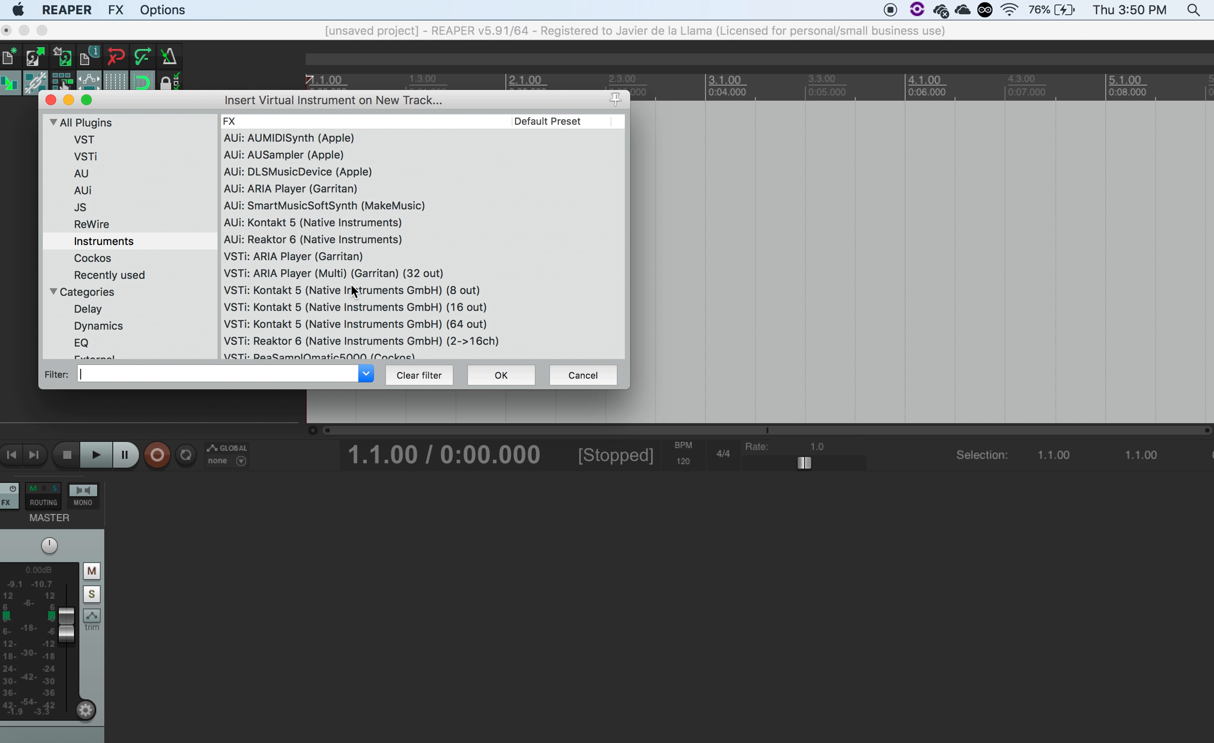
pyautogui.click(259, 257)
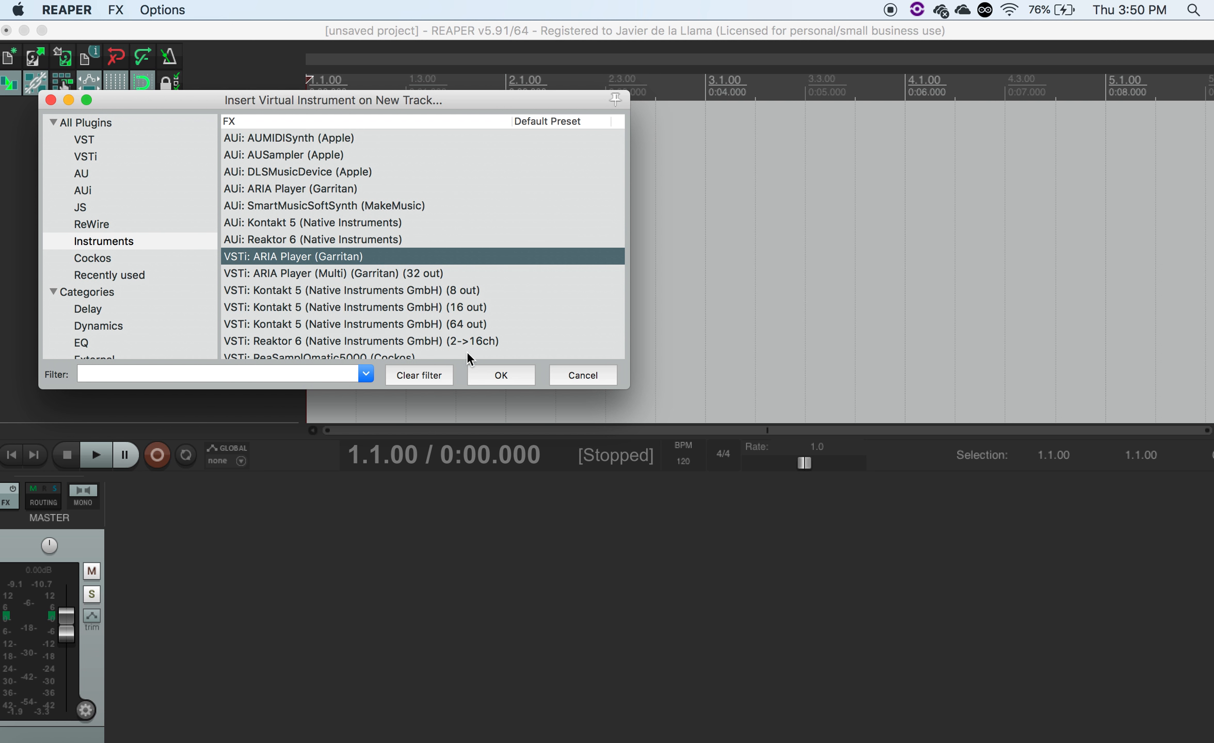
pyautogui.click(494, 376)
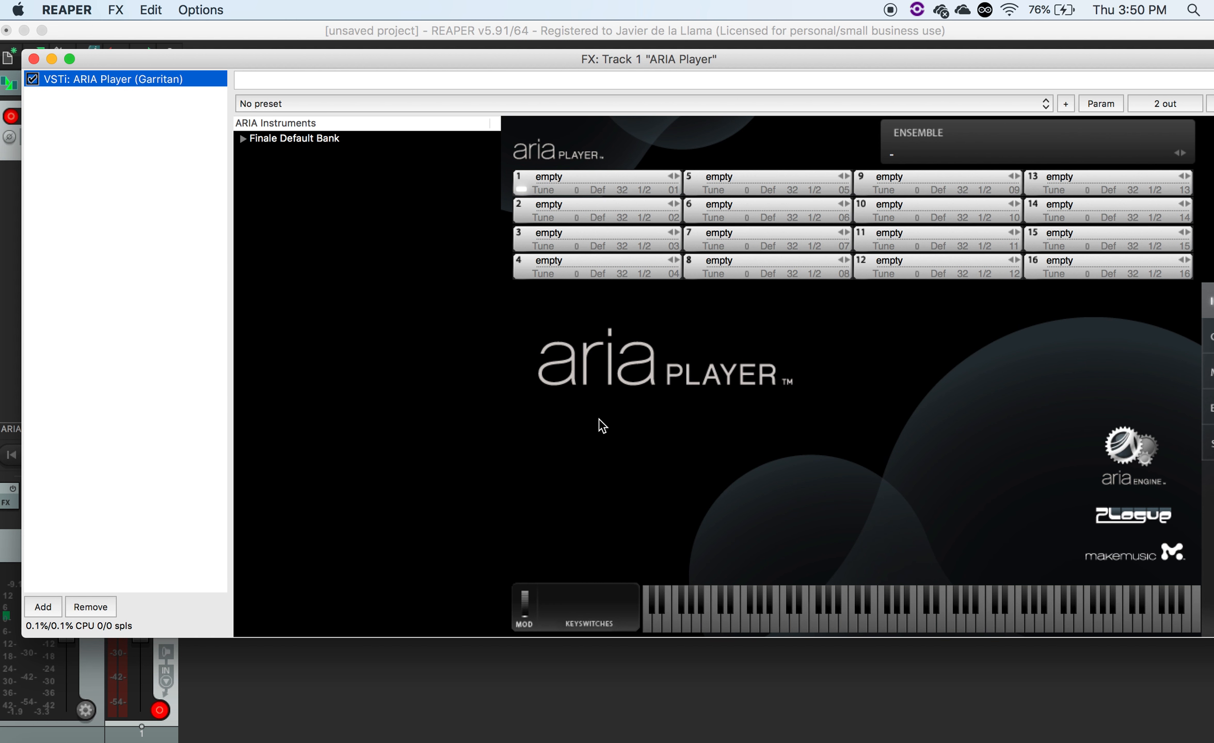
# Load Bass Clarinet Solo from the Finale Default Bank's Woodwinds Clarinets group into ARIA Player's slot 1.
pyautogui.click(588, 177)
pyautogui.click(549, 182)
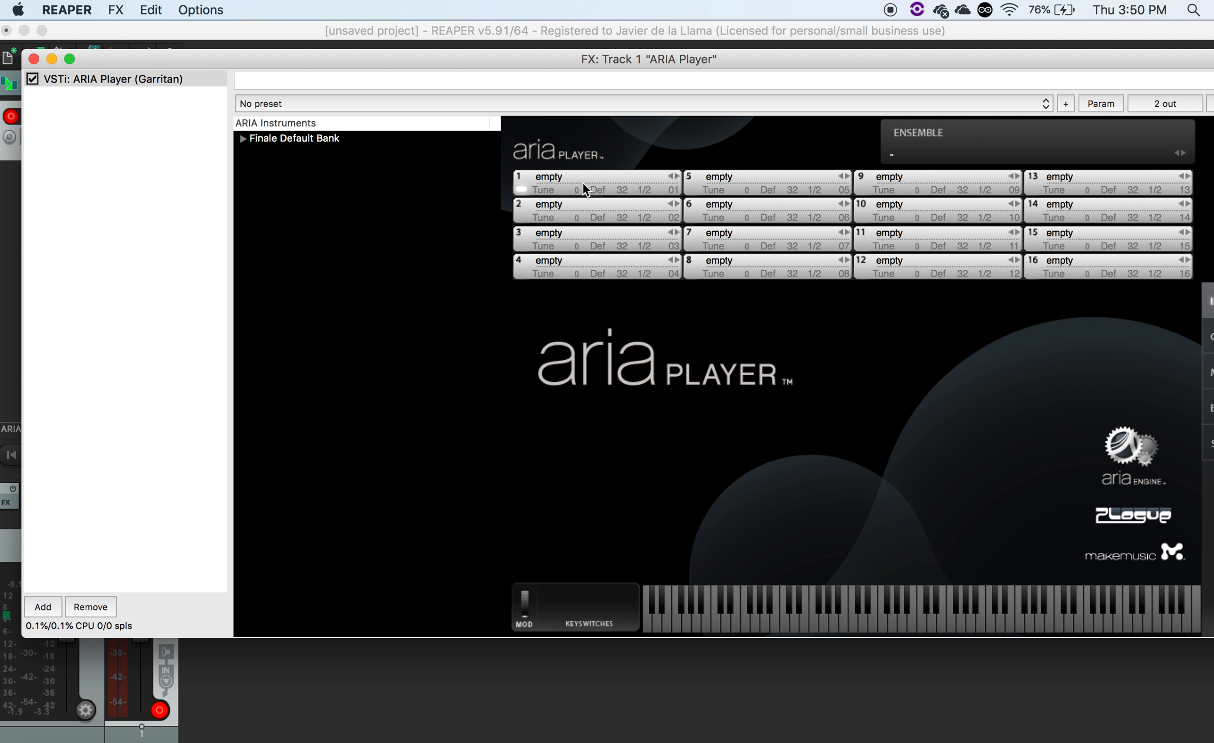
pyautogui.click(625, 175)
pyautogui.click(608, 174)
pyautogui.moveTo(855, 65); pyautogui.dragTo(831, 63)
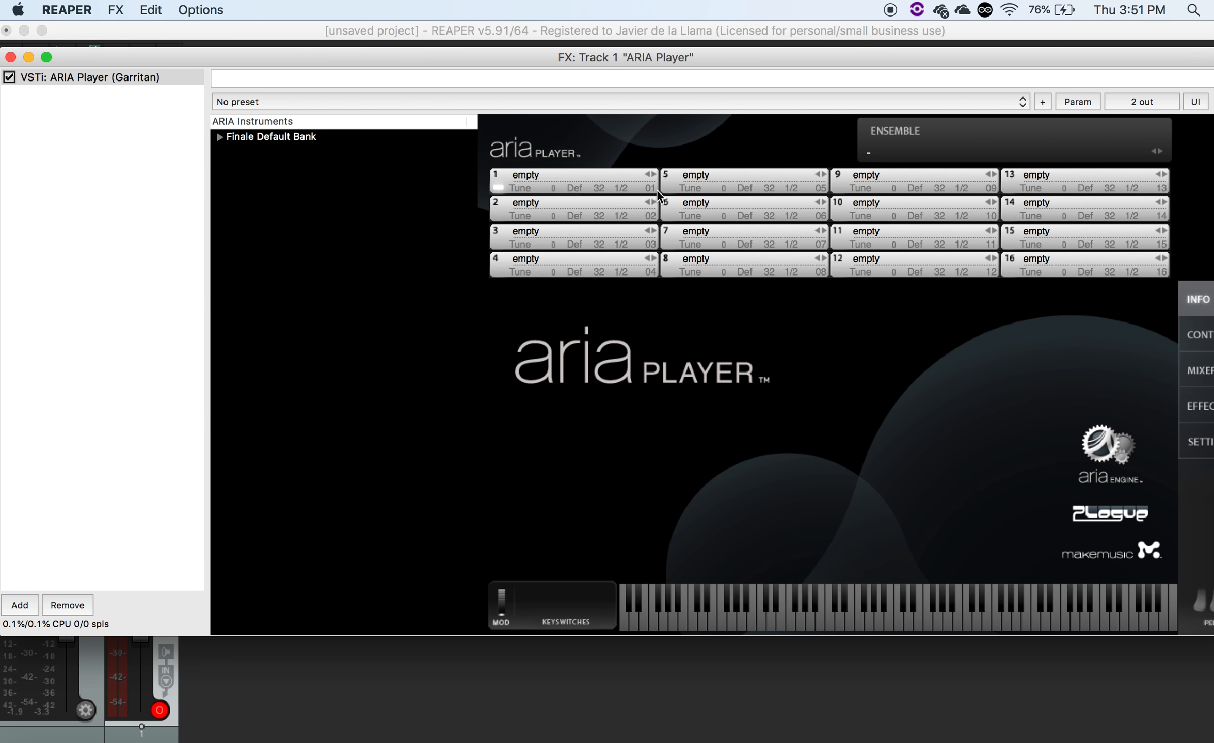
pyautogui.click(643, 182)
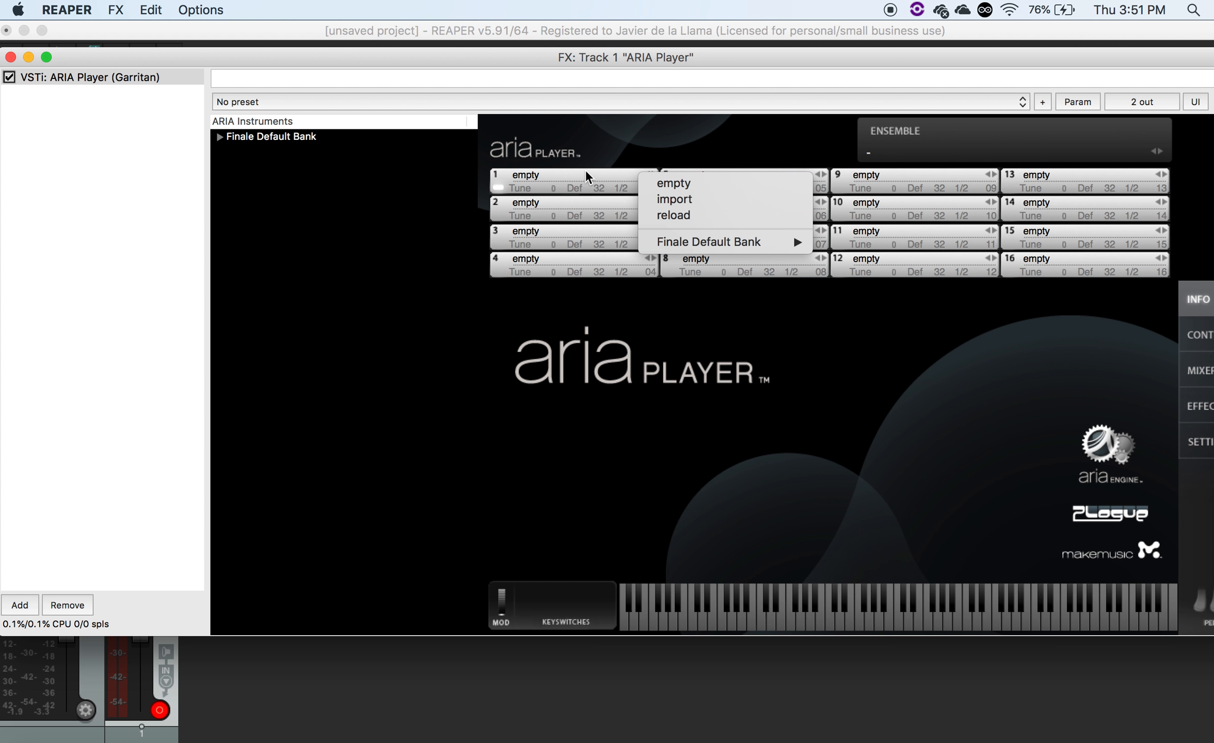
pyautogui.moveTo(704, 249)
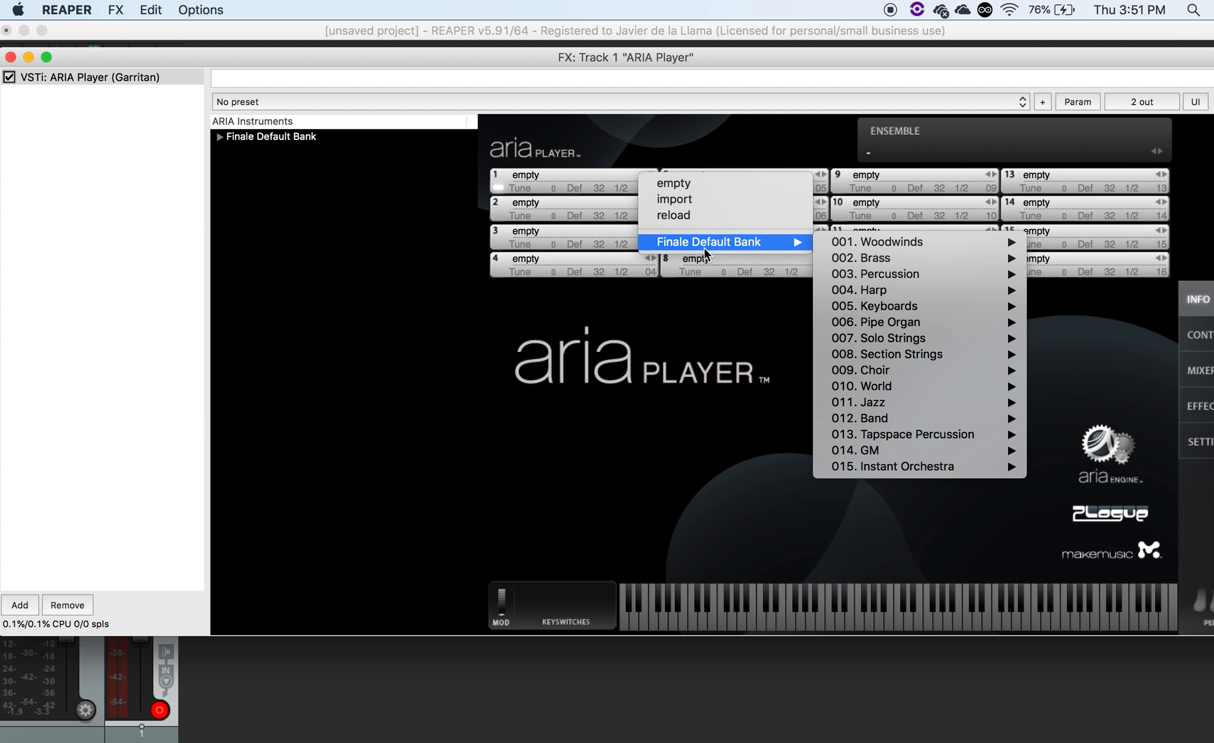
pyautogui.moveTo(899, 261)
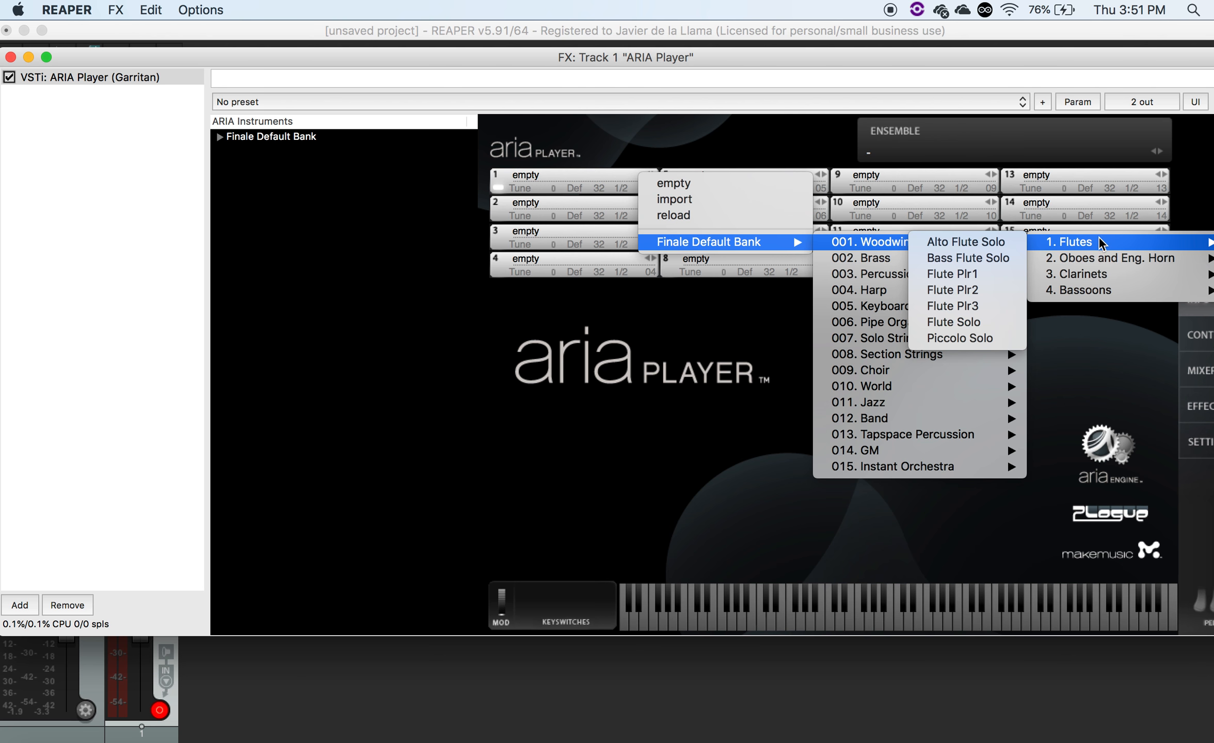
pyautogui.moveTo(1086, 280)
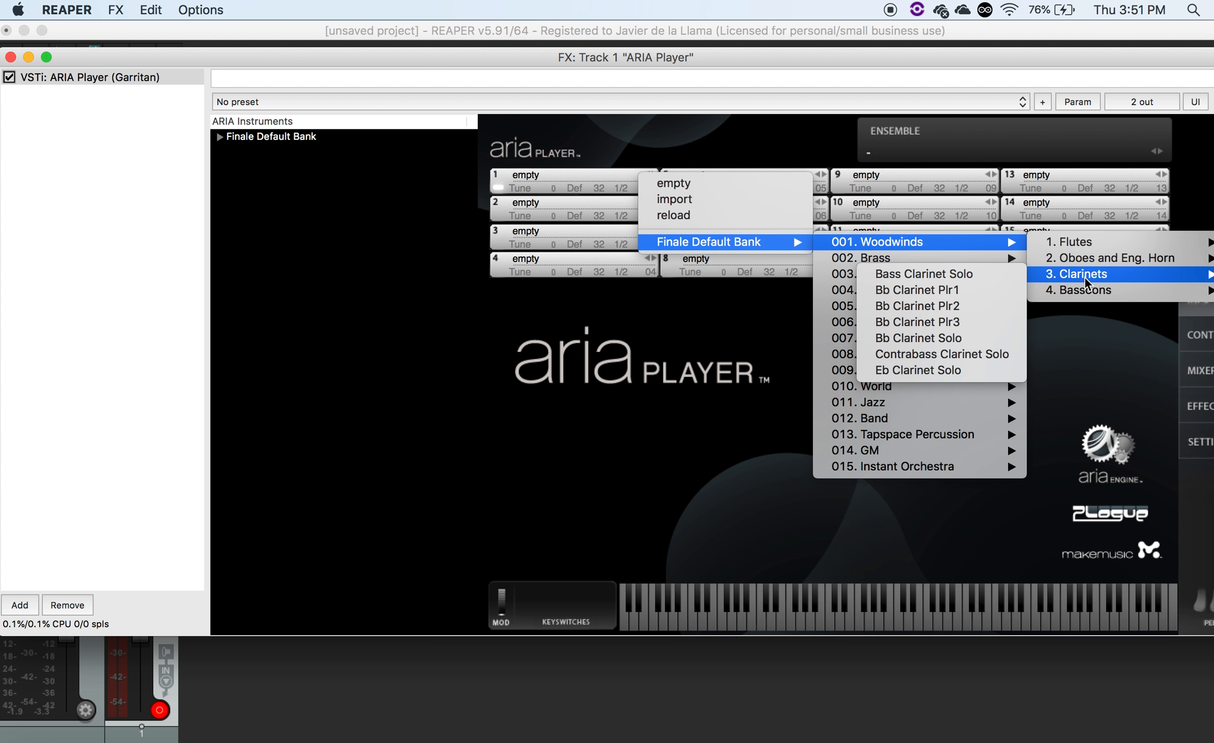
pyautogui.click(967, 276)
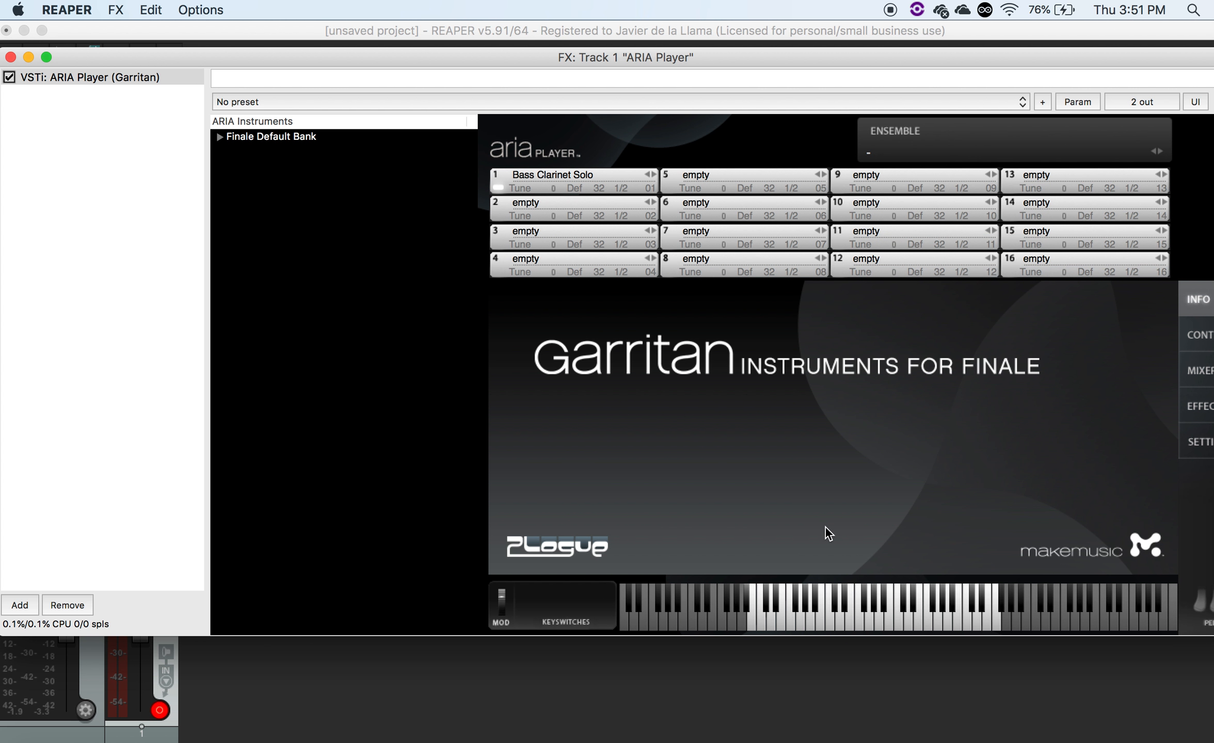
# Play a few notes of the bass clarinet on ARIA Player's on-screen keyboard and close the plugin window.
pyautogui.click(808, 617)
pyautogui.click(719, 614)
pyautogui.click(10, 57)
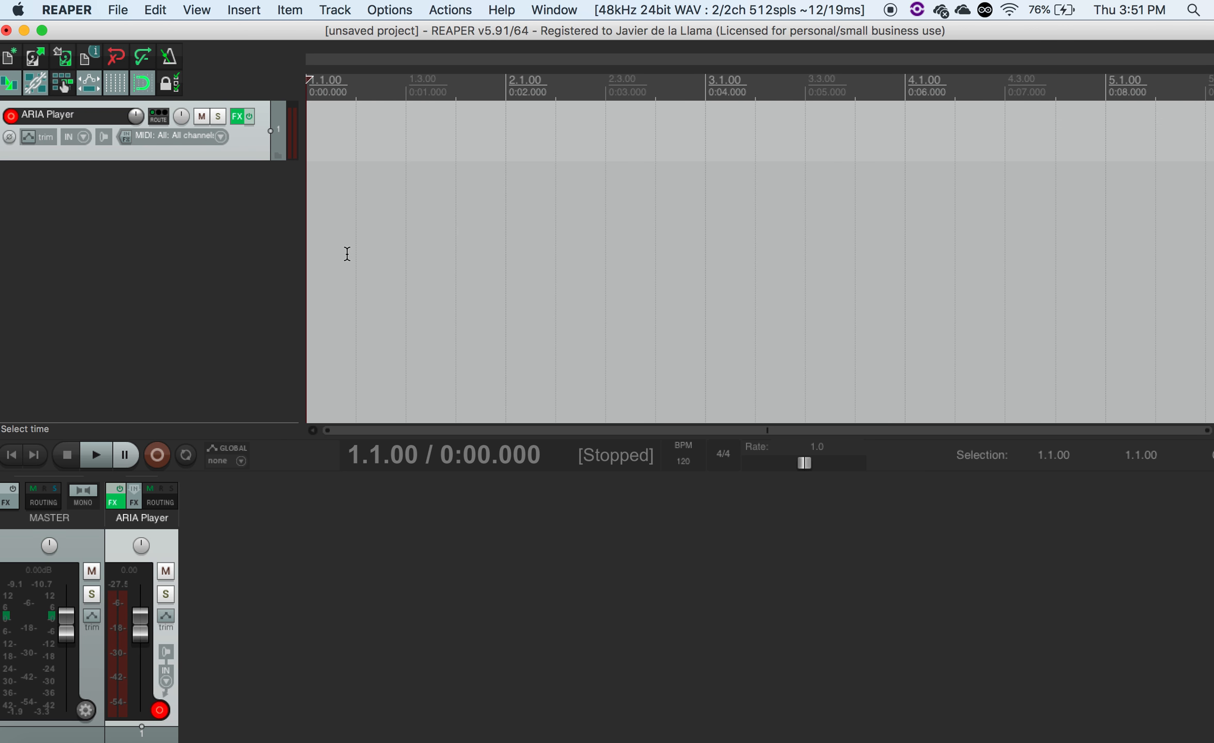